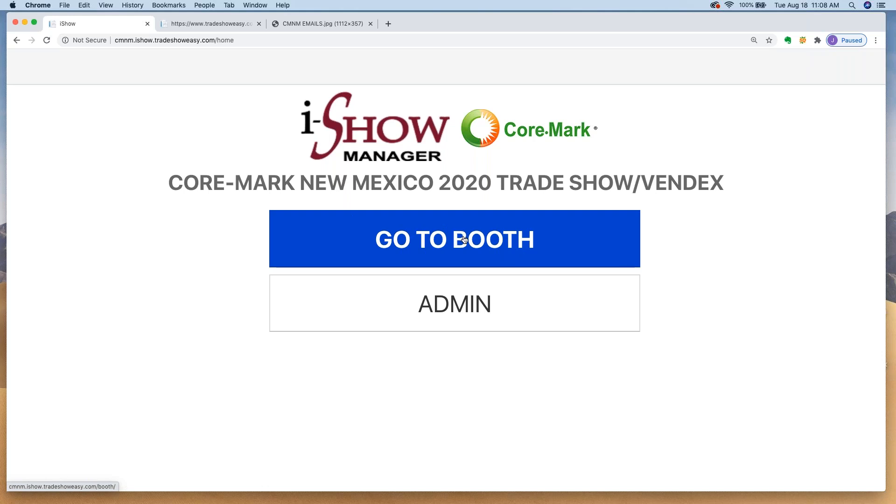
Step: Sign into booth 7000 with its booth number and password to open its dashboard
click(464, 240)
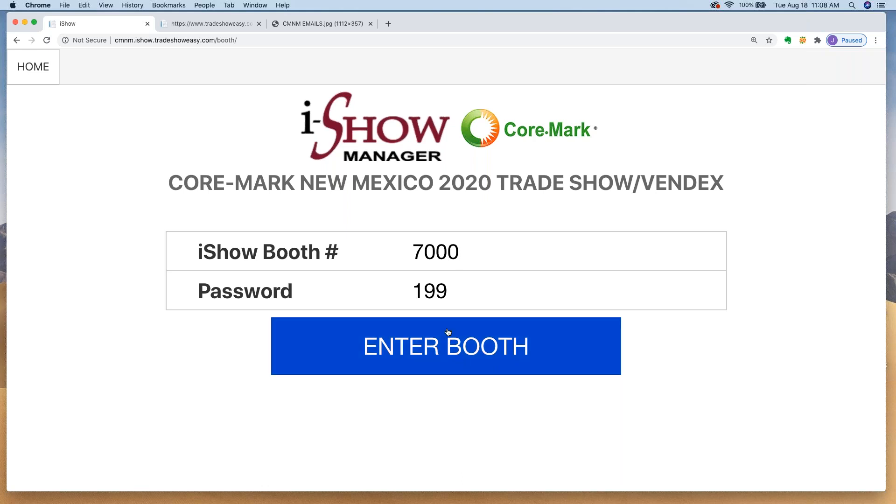
drag(411, 252, 460, 264)
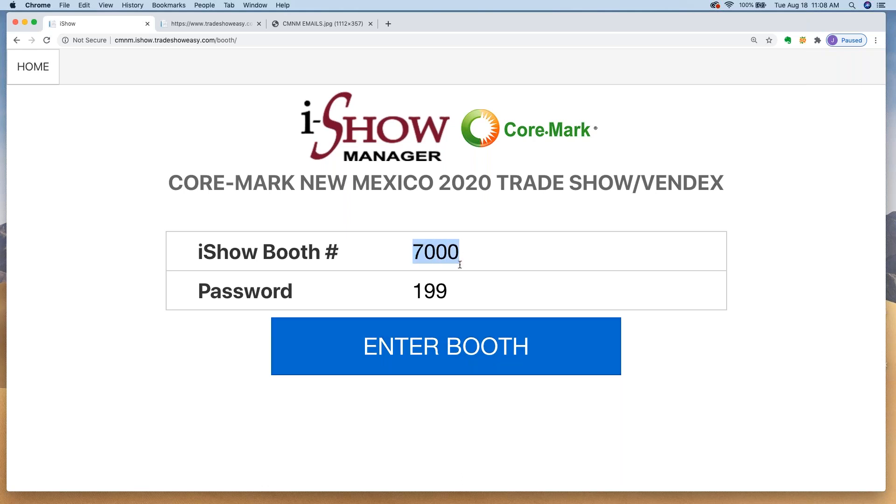
drag(413, 291, 456, 293)
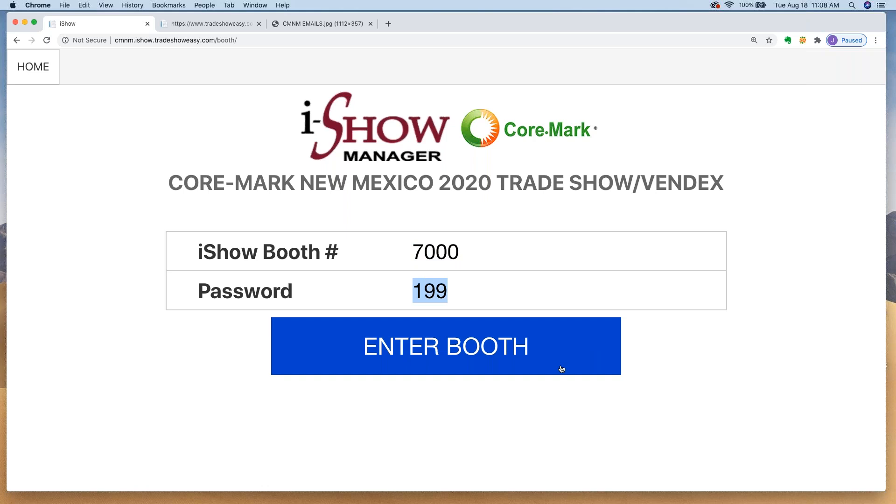
click(430, 351)
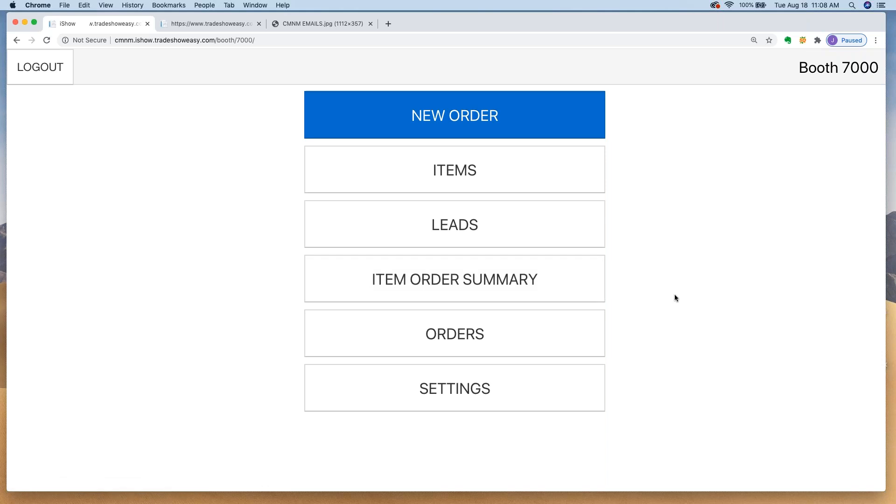
Step: Start a new order, enter the customer's account number, and confirm the CHAIN (DEMO) account
click(448, 117)
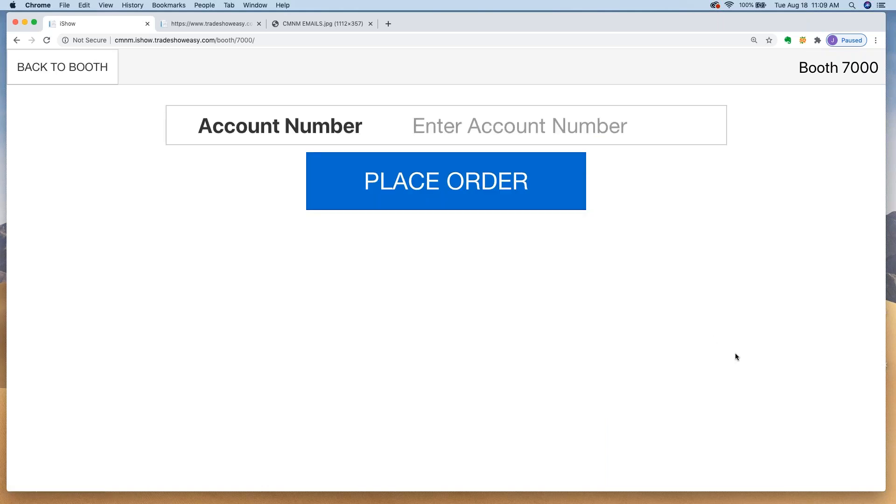
text(d)
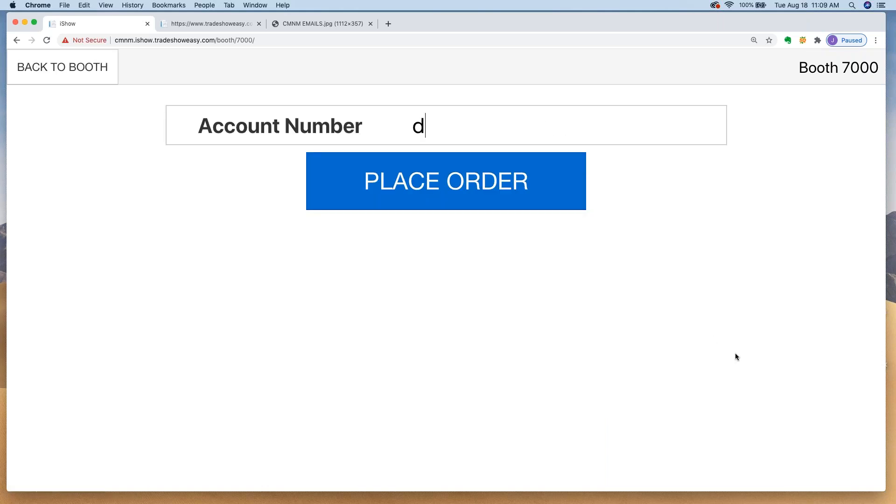
text(0000)
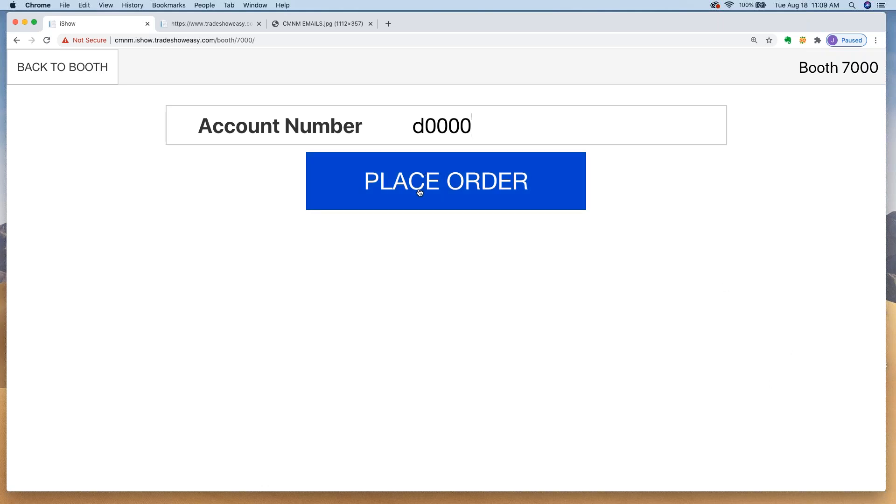
click(445, 182)
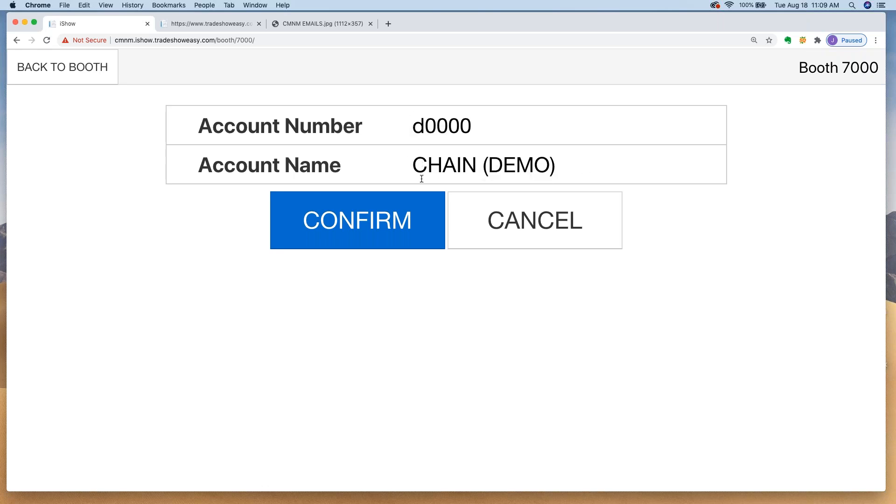
click(369, 216)
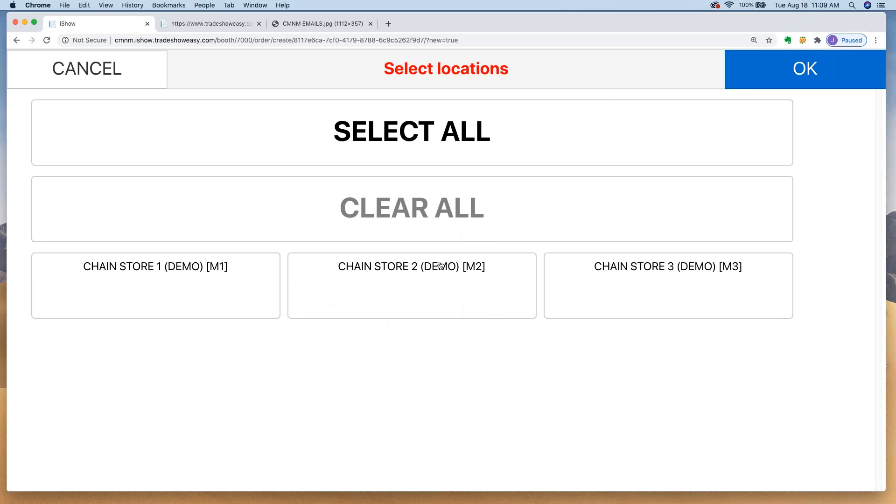
Step: Select all three chain stores, then reopen Locations and drop Chain Store 2, keeping Stores 1 and 3
click(419, 136)
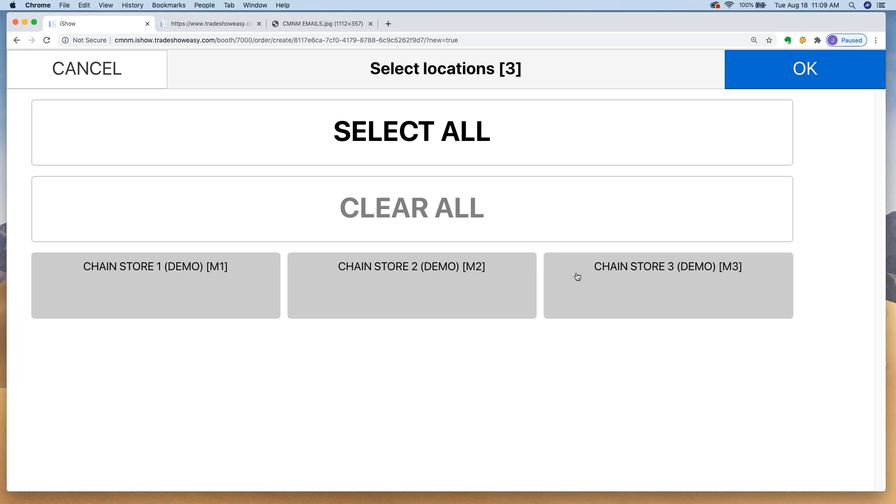
click(825, 82)
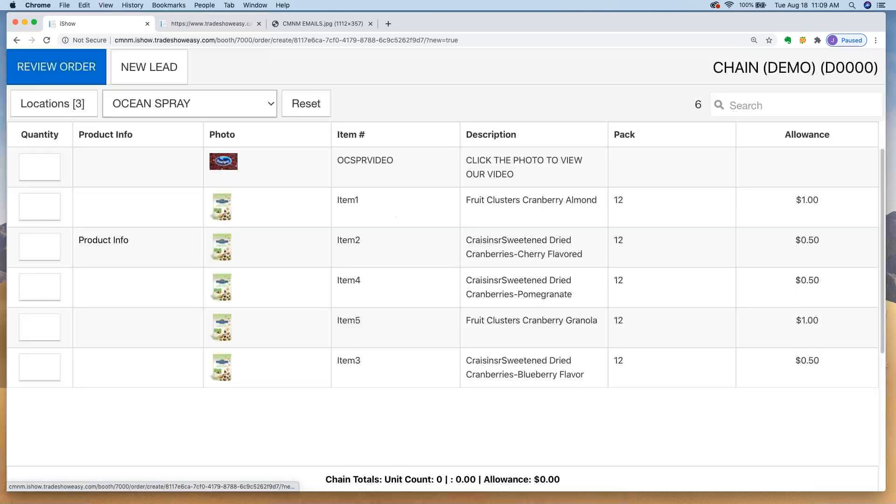
click(53, 104)
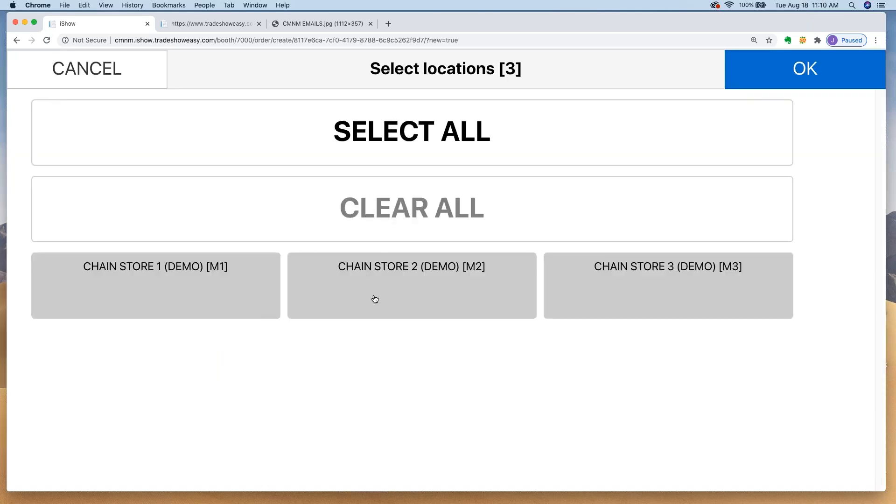
click(400, 304)
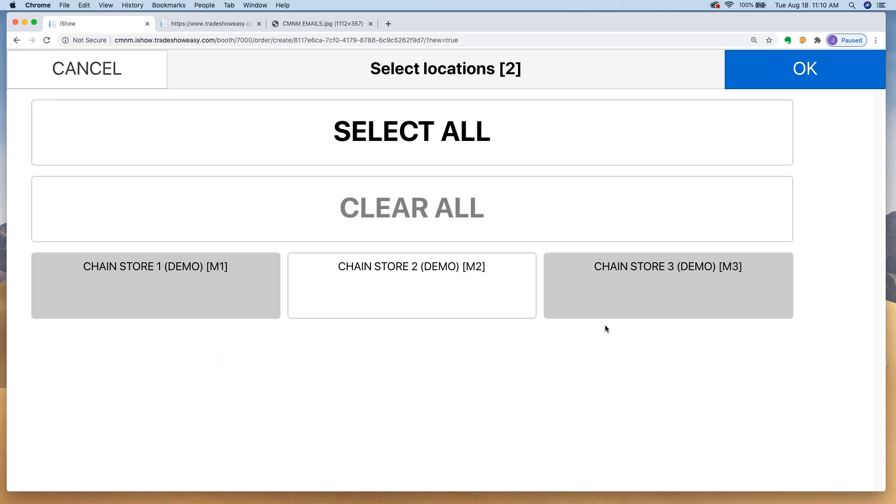
click(807, 65)
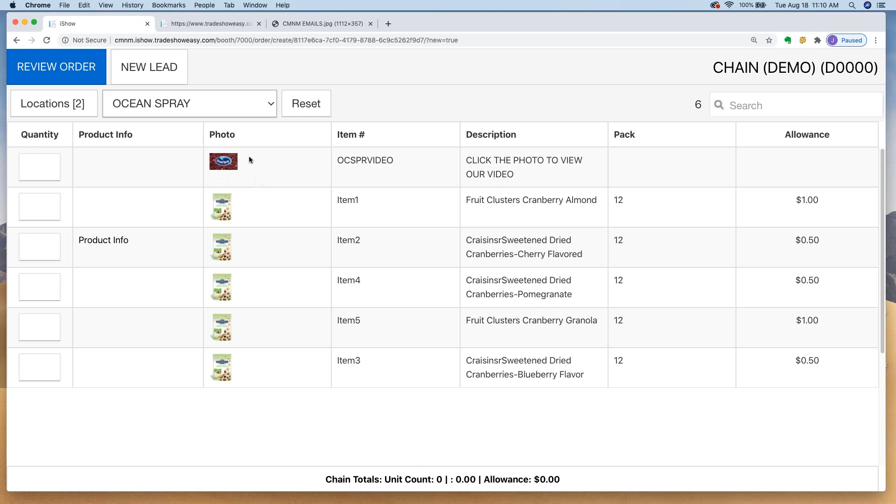
click(221, 166)
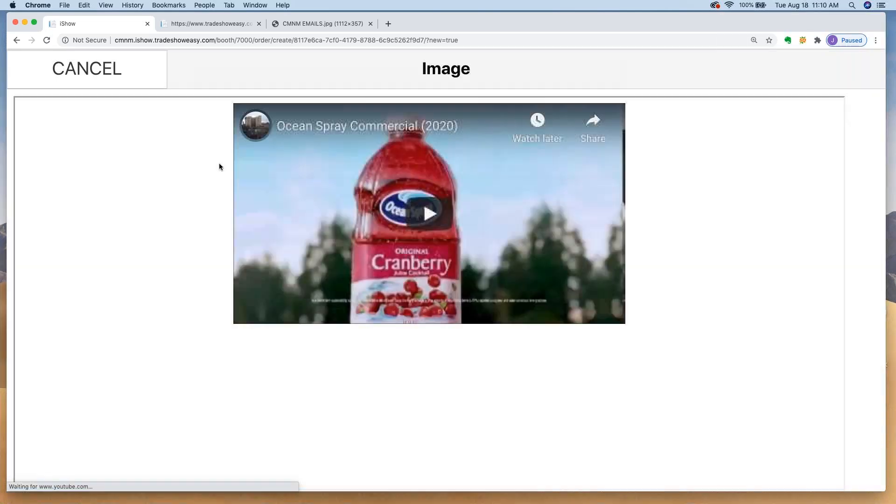
click(381, 198)
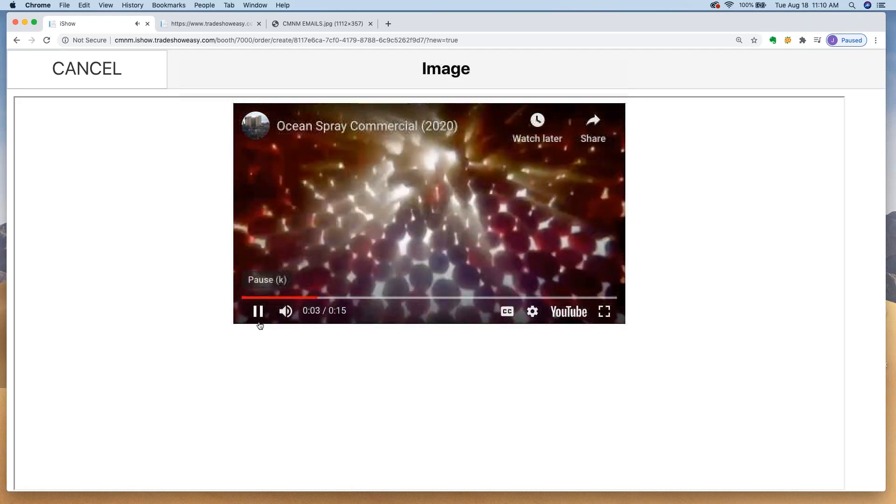
click(258, 311)
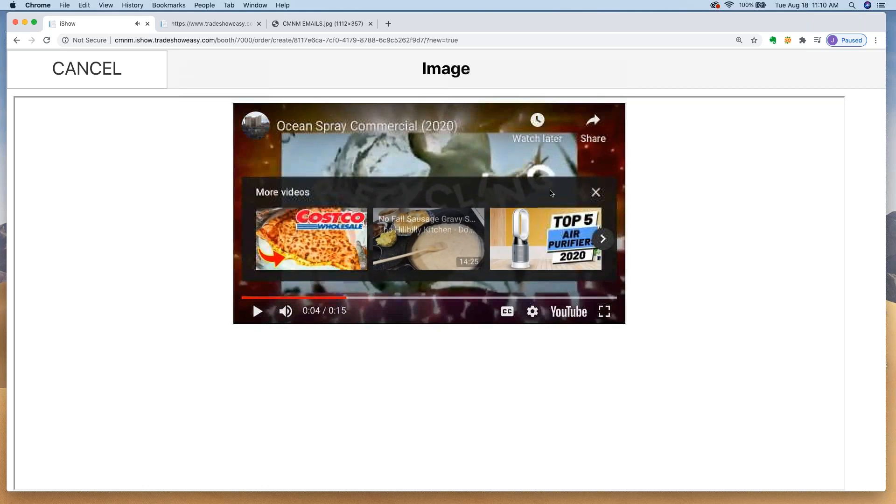
click(113, 71)
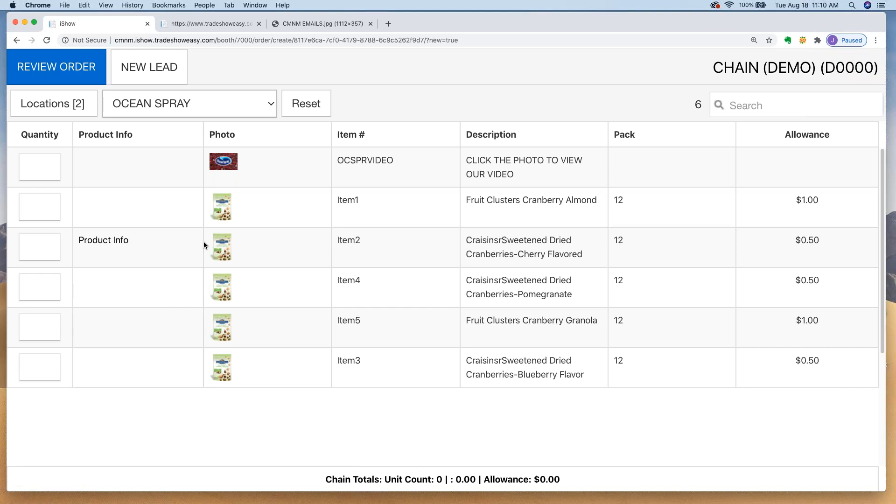
click(102, 242)
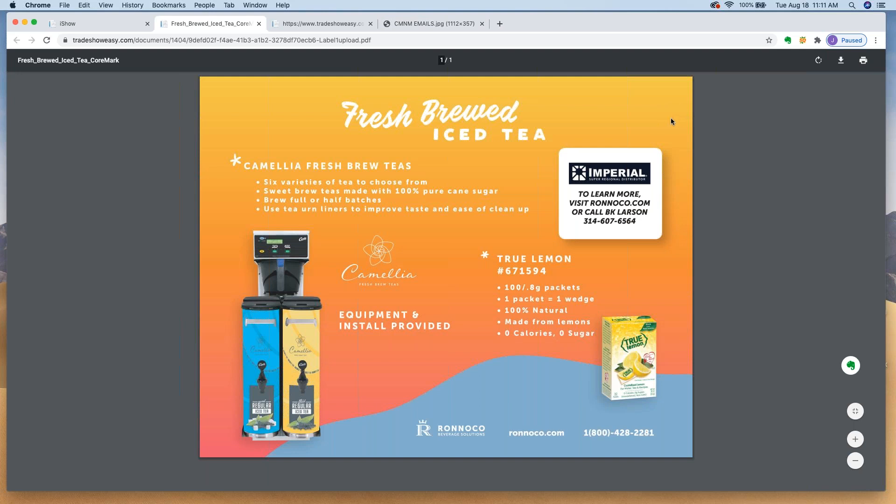
click(259, 24)
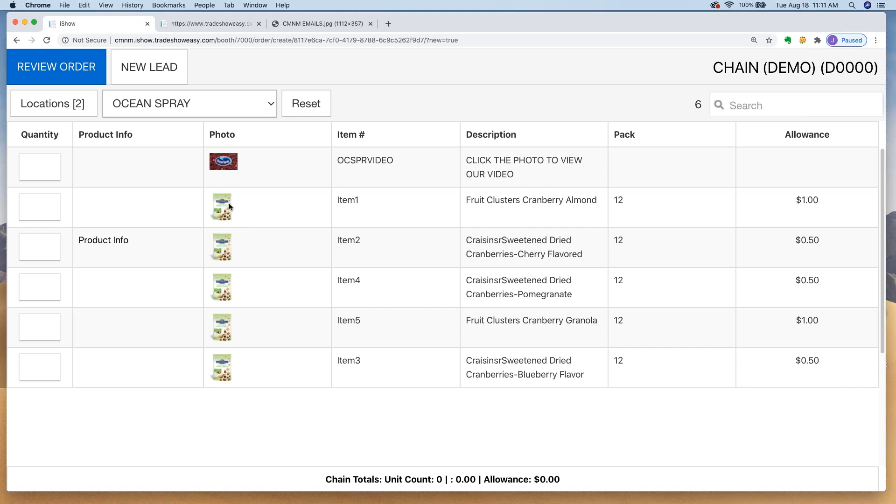
click(221, 327)
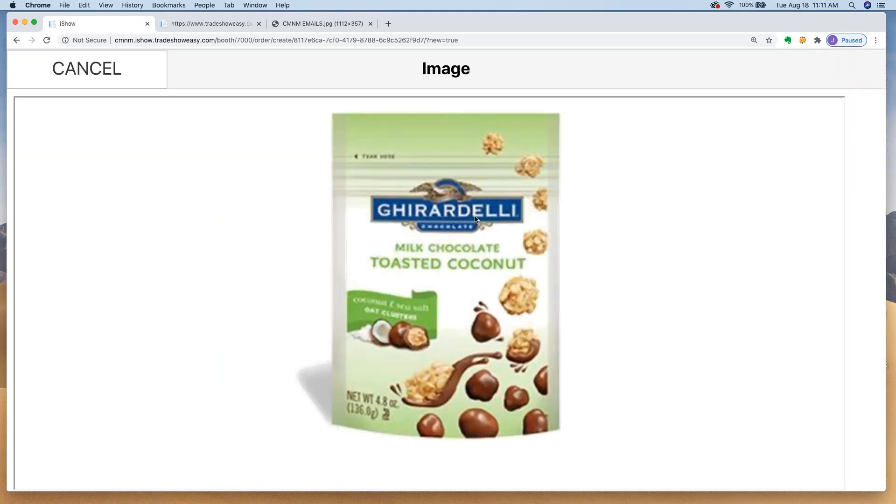
click(118, 71)
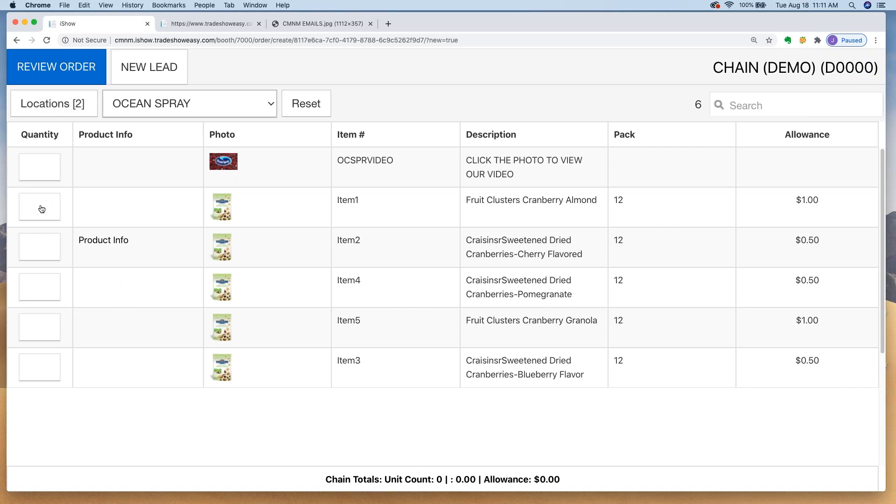
Step: Enter Item2 dried cranberry quantities of 3 on 2/1 and 4 on 5/3, totalling 14
click(45, 251)
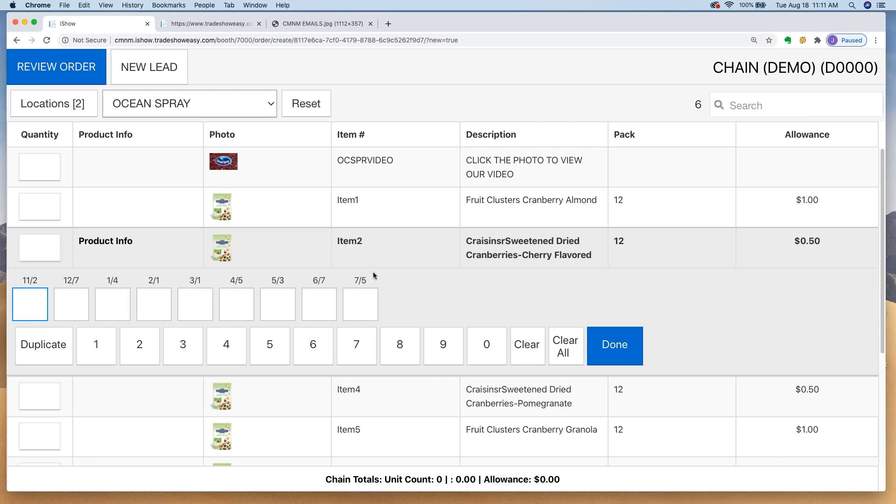
click(153, 304)
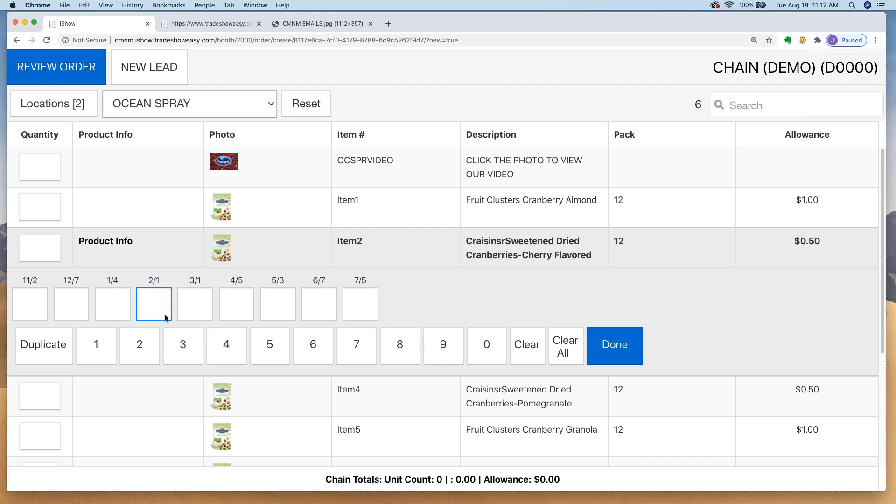
click(185, 352)
click(288, 306)
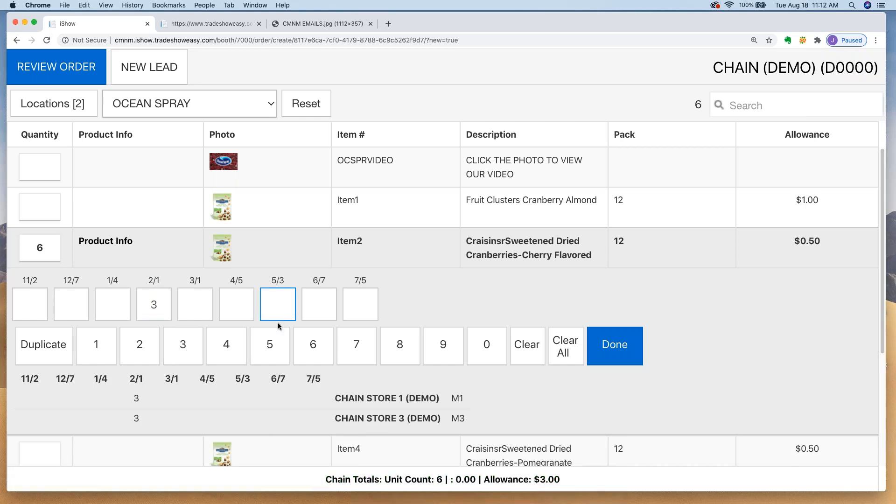
click(234, 346)
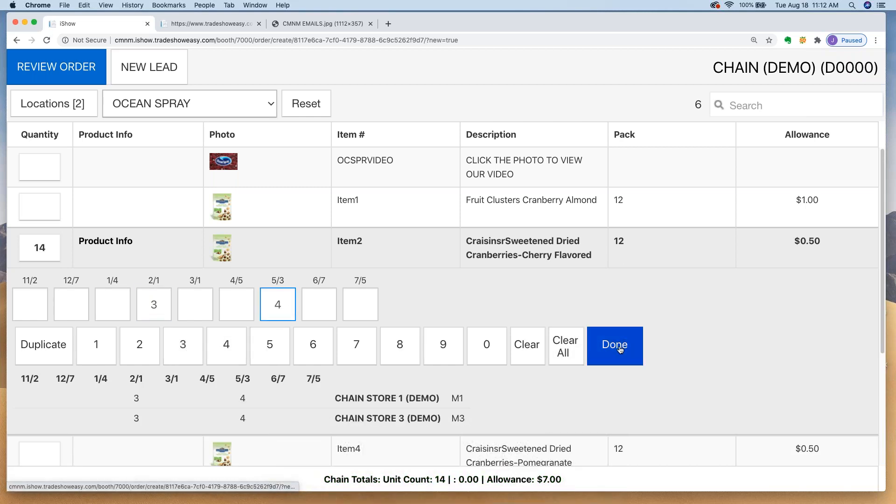
click(622, 346)
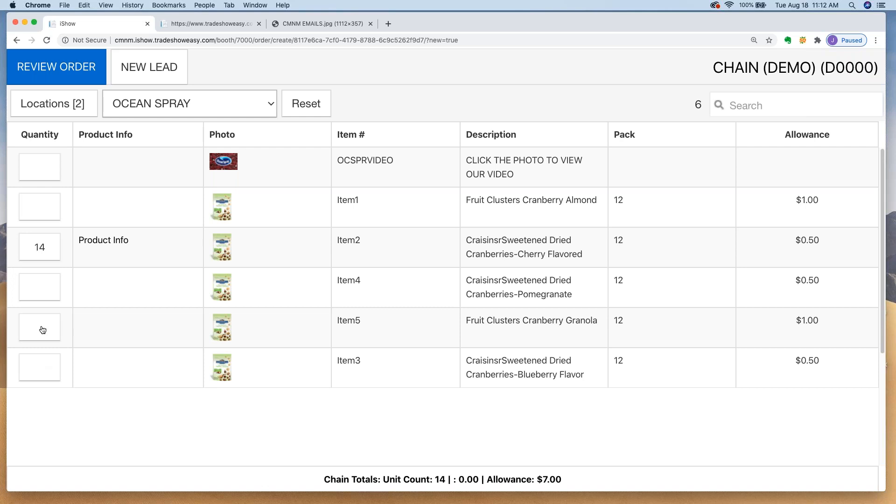
click(57, 110)
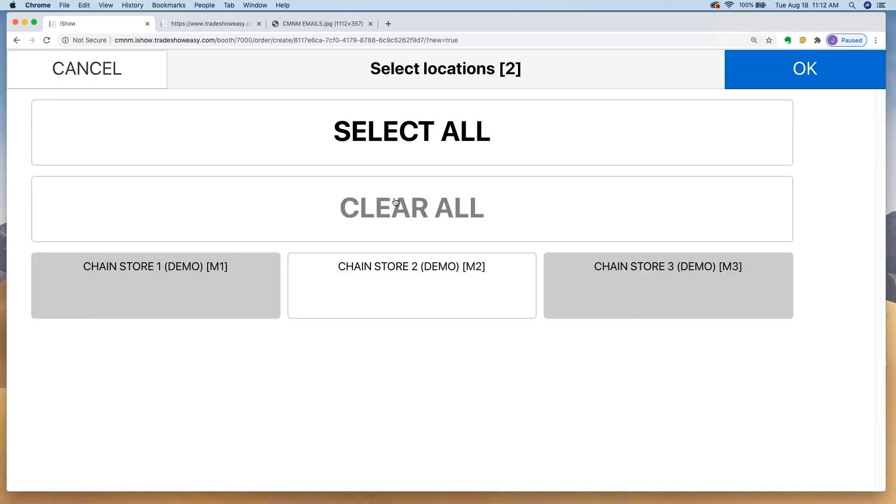
Step: Add Chain Store 2 to the locations and duplicate 1 Item5 granola unit across every date
click(424, 136)
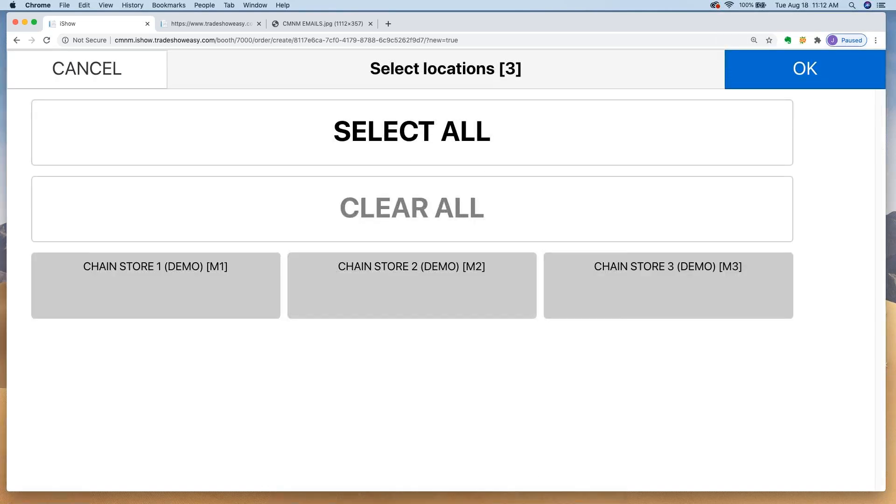
click(821, 73)
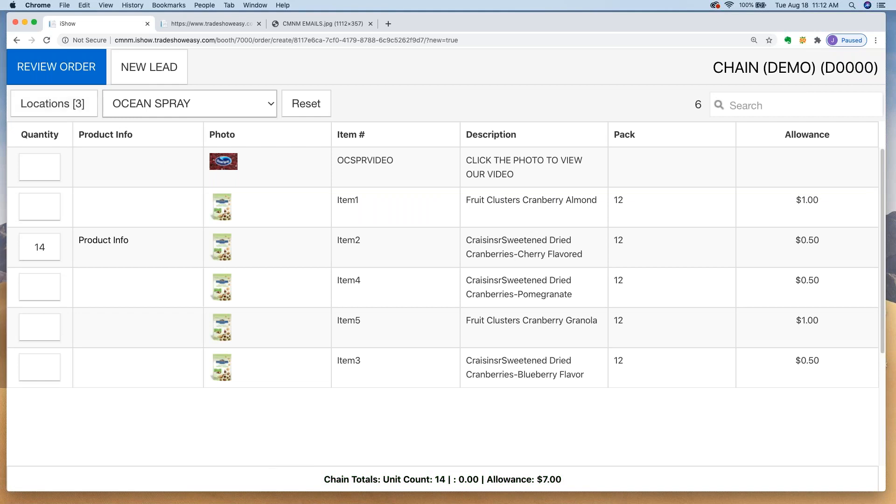
click(47, 330)
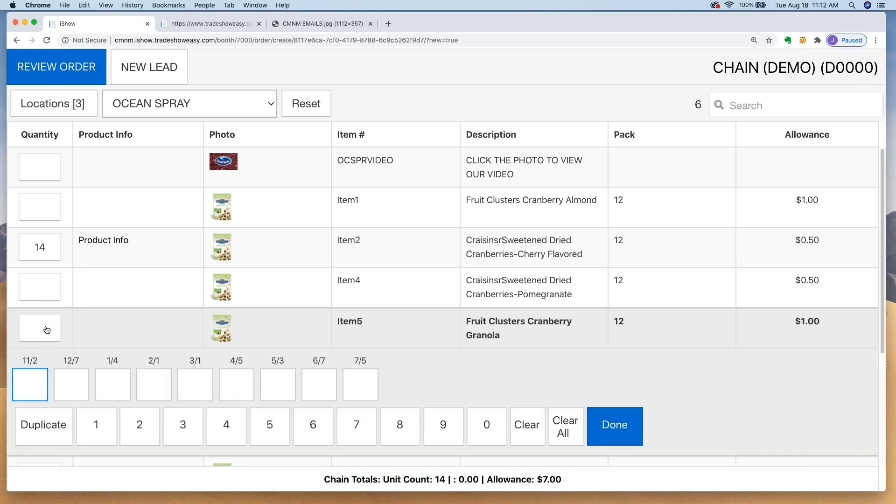
click(98, 432)
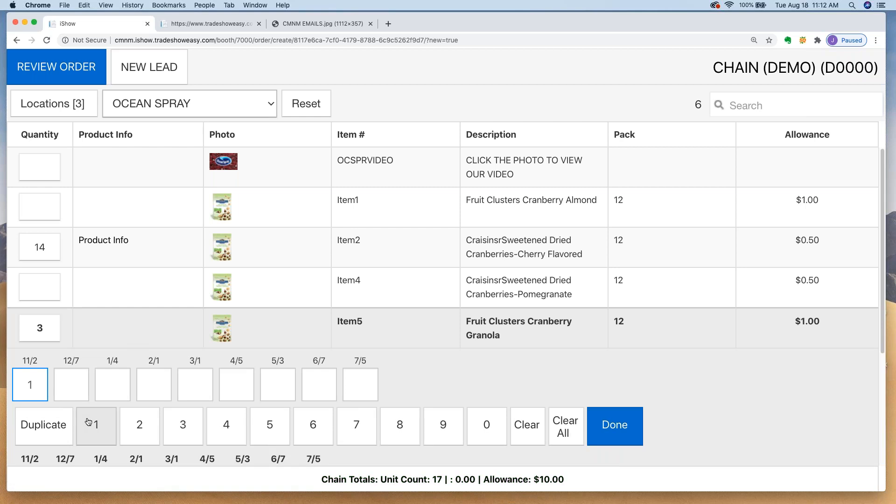
click(44, 430)
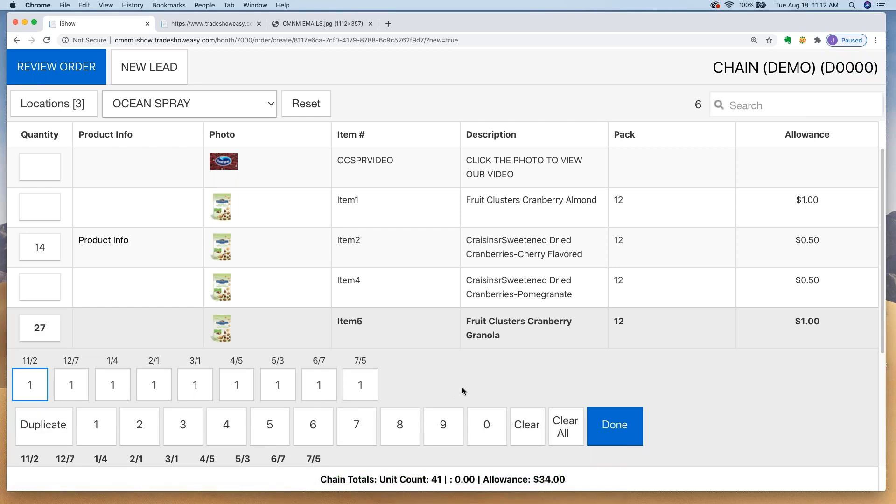
click(629, 426)
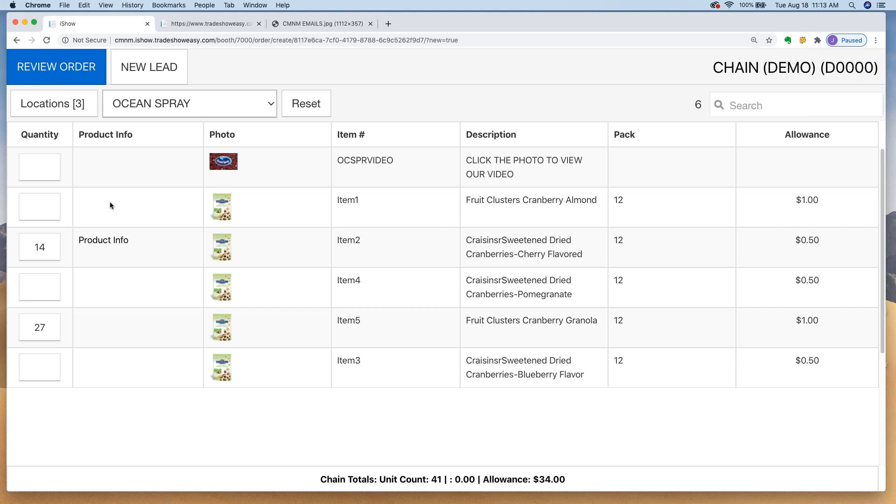
Step: Review the per-location rows of the 41-unit, $34.00 order, confirm it, and return to the booth menu
click(64, 68)
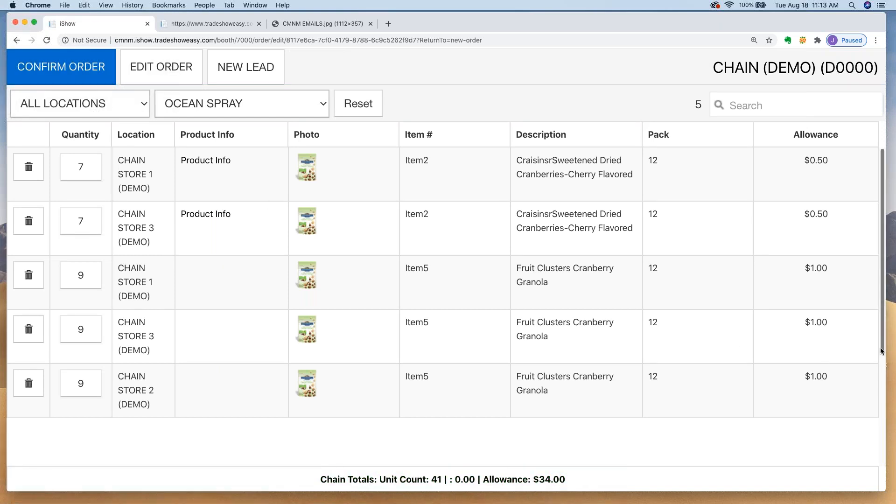
scroll(882, 374, down, 5)
scroll(862, 323, up, 5)
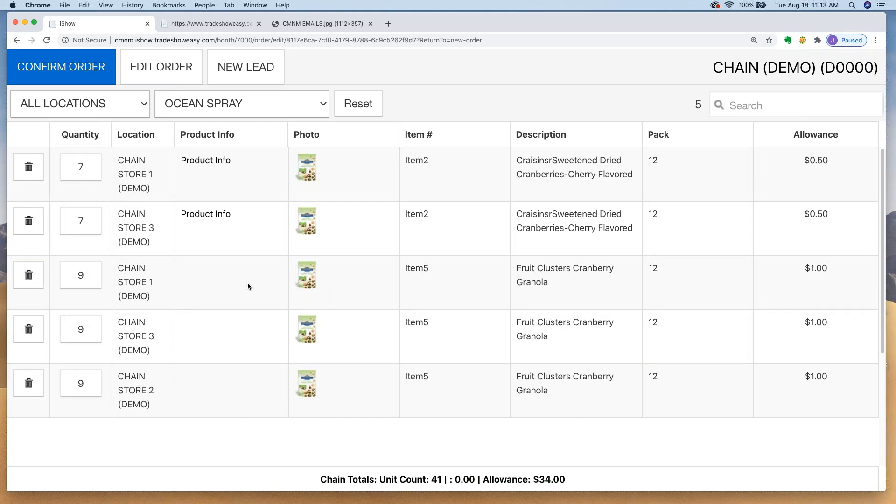
click(61, 66)
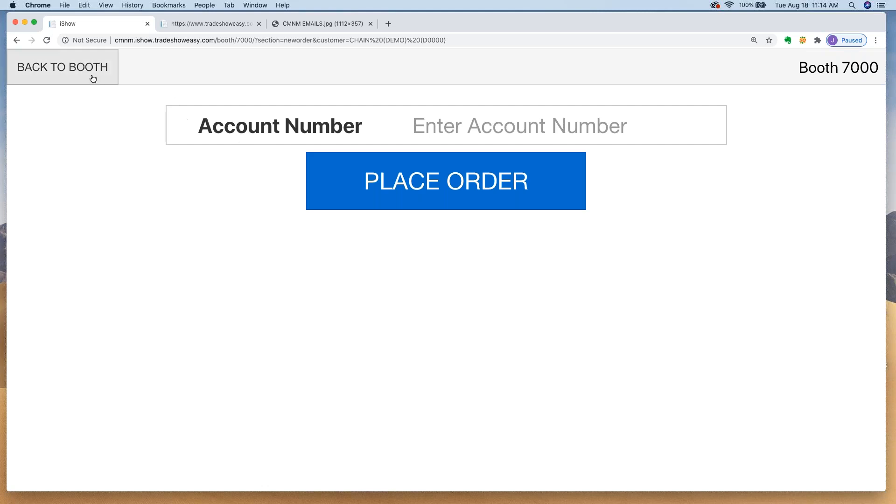
click(77, 69)
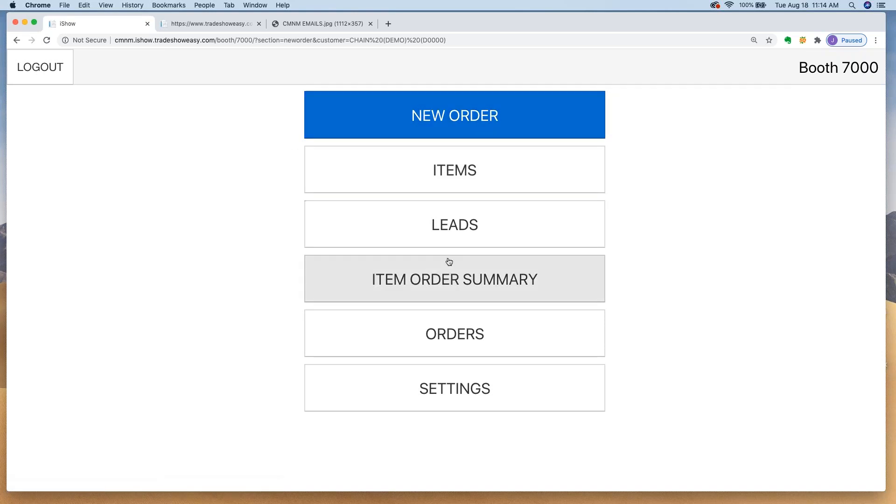
Step: Open the booth's order list, view the CHAIN (DEMO) order, and switch it to edit mode
click(461, 336)
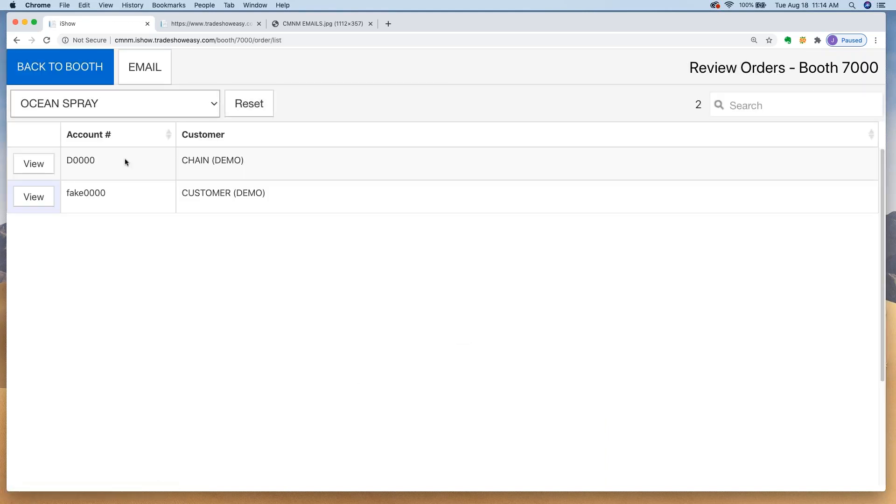
click(39, 165)
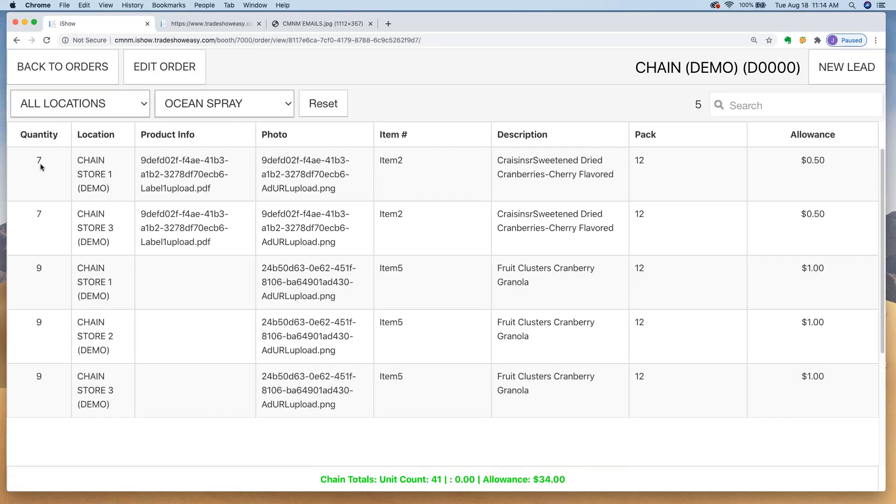
click(151, 70)
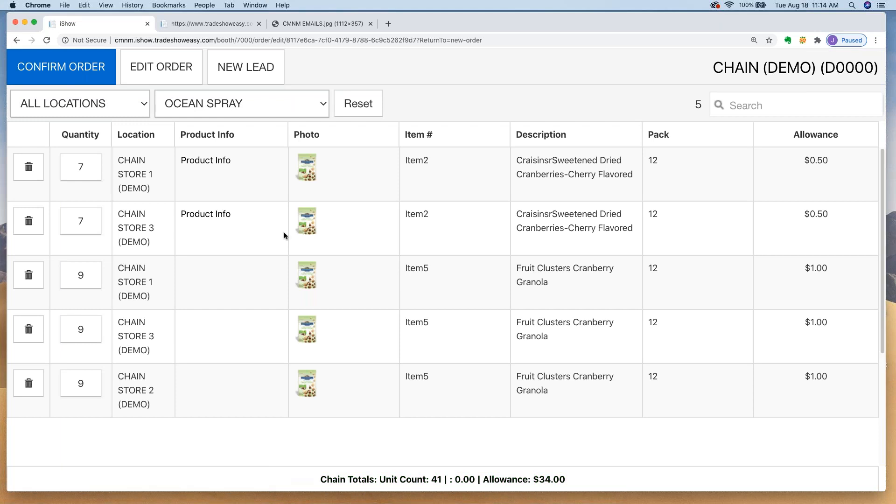
Step: Change Chain Store 1's Item5 granola quantity on the 7/5 date to 2
click(82, 278)
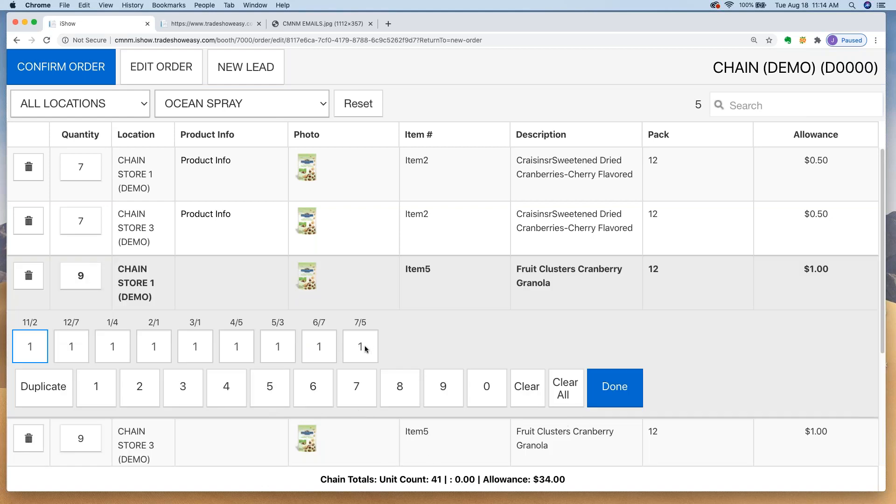
click(376, 356)
click(528, 396)
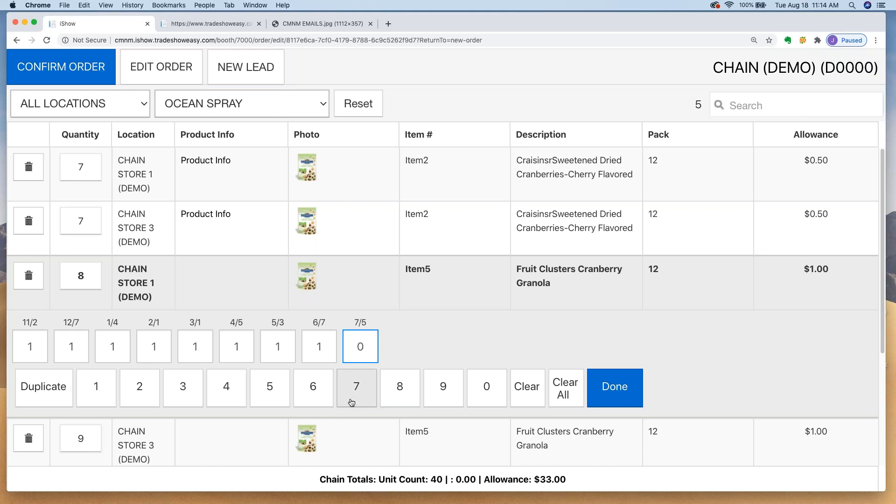
click(145, 400)
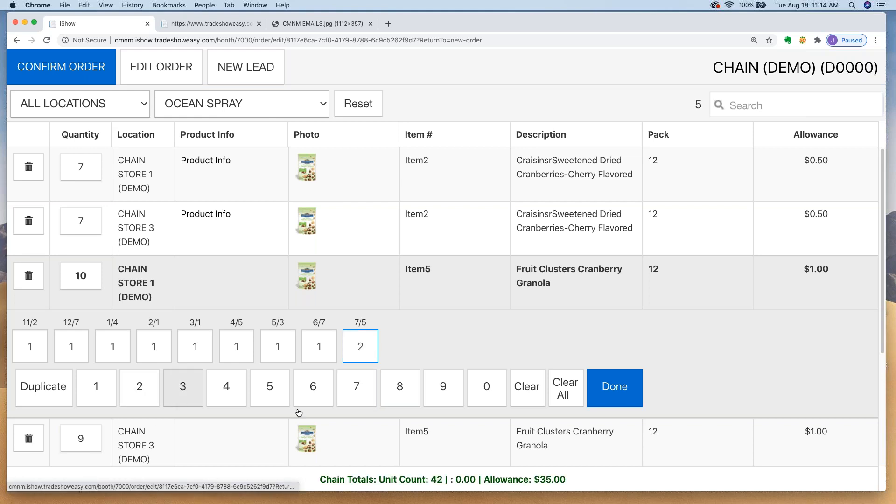
click(626, 399)
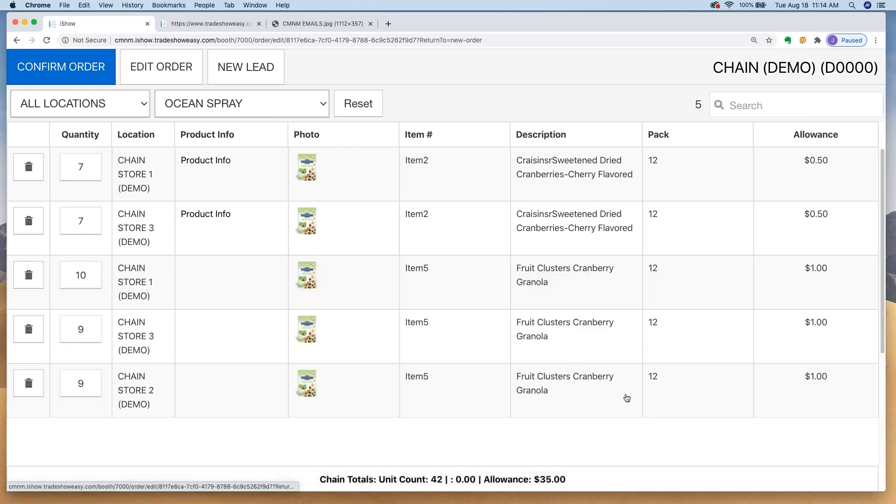
Step: Reset Chain Store 1's Item5 dates to zero, then enter 5 units each on 2/1 and 6/7
click(83, 276)
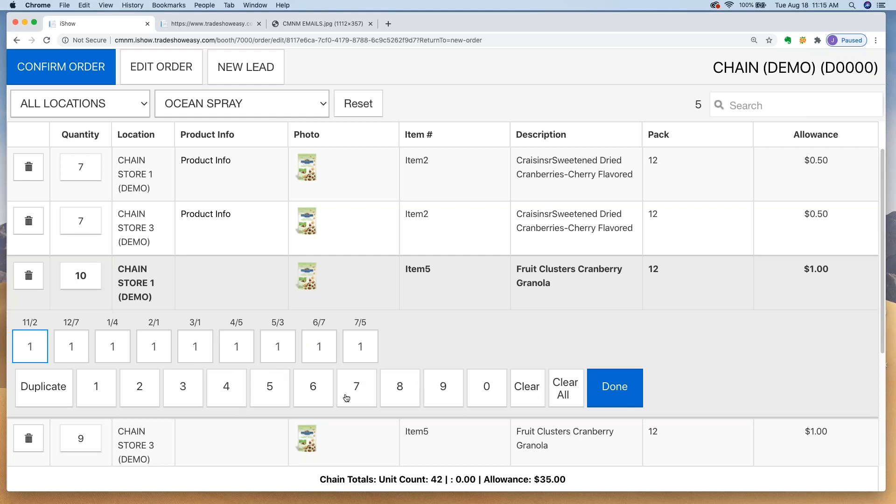
click(566, 389)
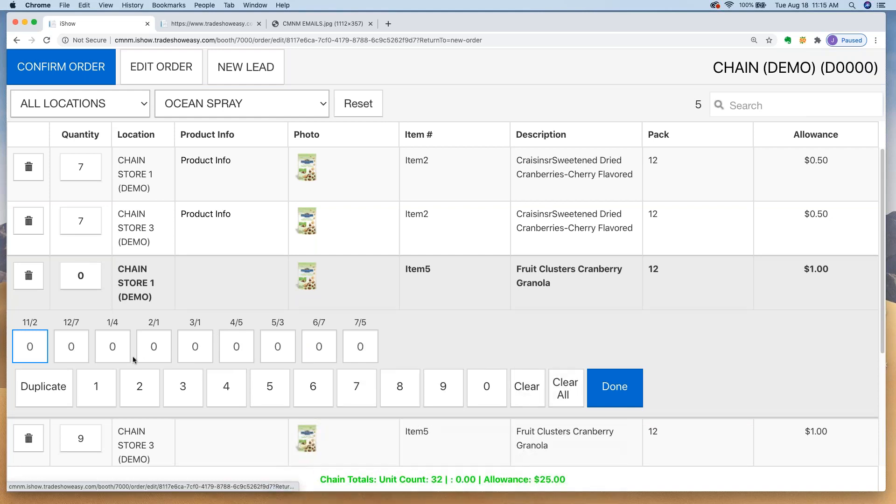
click(152, 347)
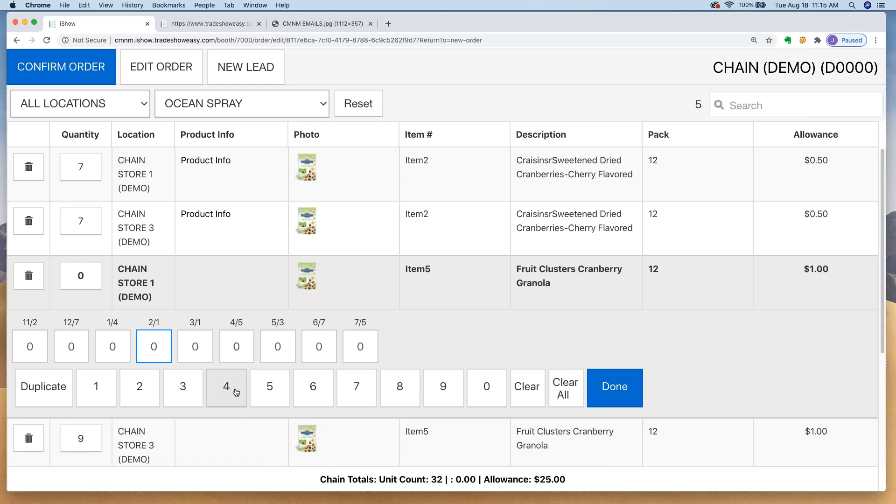
click(276, 391)
click(315, 345)
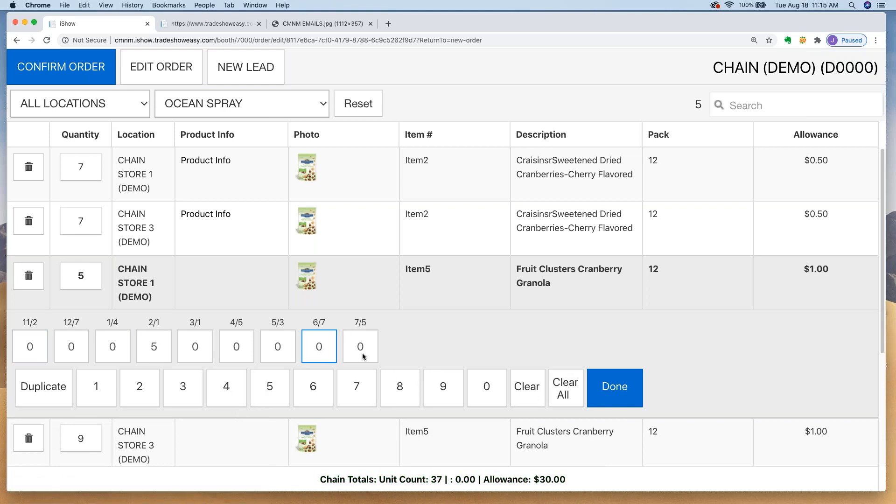
click(273, 391)
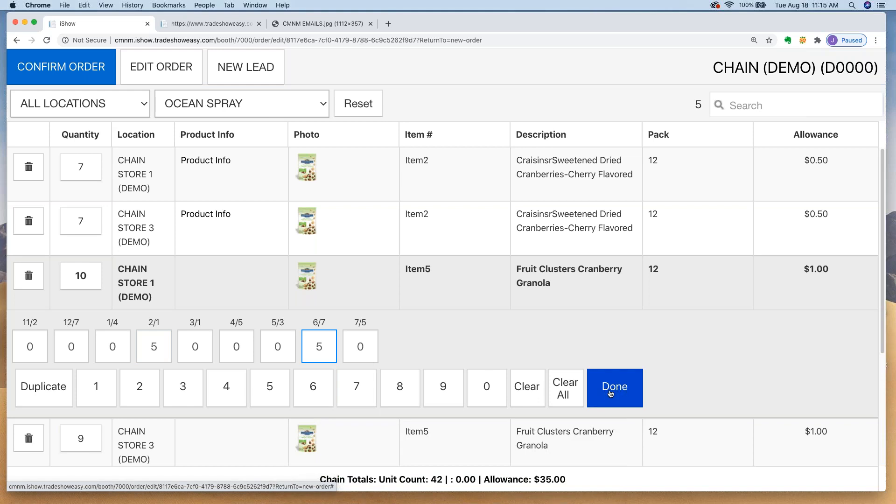
click(615, 396)
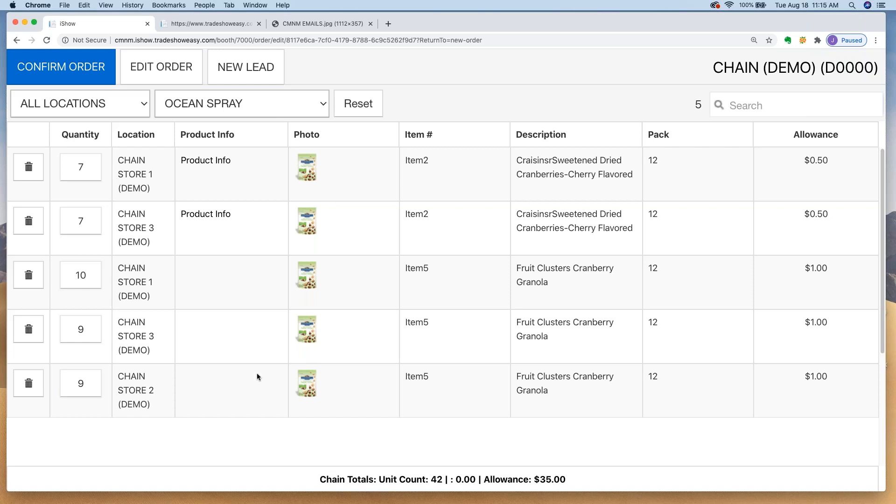
Step: Confirm the edited Chain (Demo) order and switch to the TradeShowEasy customer order page
click(74, 67)
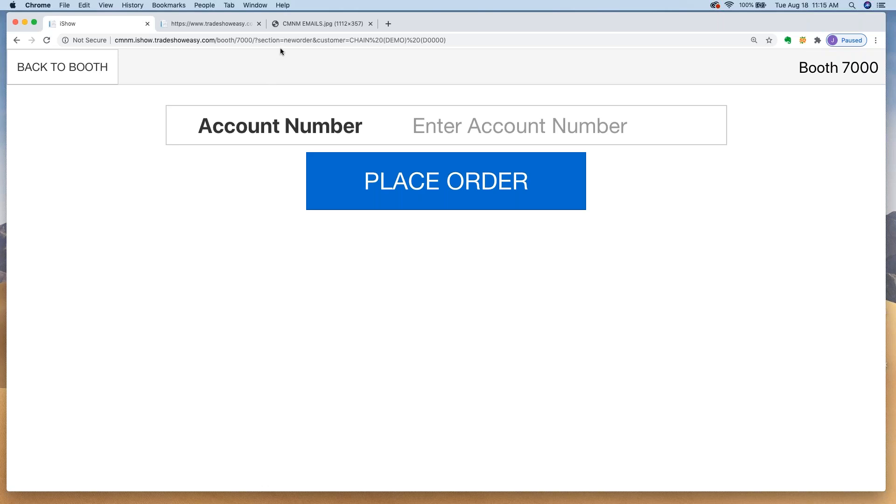
click(207, 23)
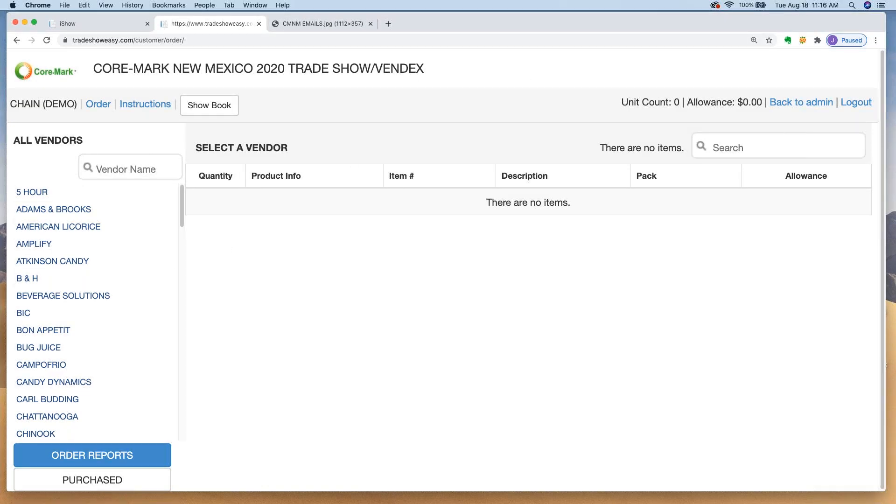
Step: Scroll through the TradeShowEasy vendor list, then go back to the iShow booth page
drag(179, 222, 211, 196)
mouse_move(182, 224)
mouse_down()
mouse_move(181, 239)
mouse_move(183, 209)
mouse_up()
drag(182, 211, 208, 186)
click(113, 24)
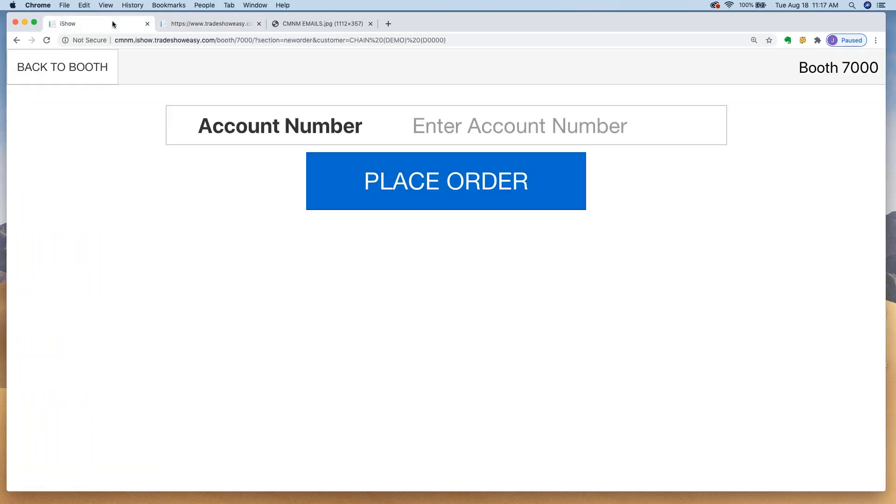
Step: On TradeShowEasy, show Ocean Spray's six products with Item2 at 14 and Item5 at 28
click(220, 23)
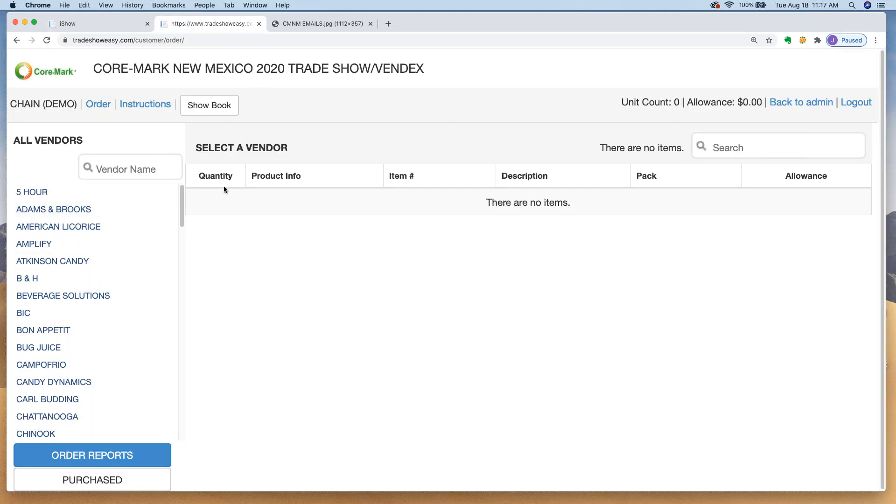
drag(181, 214, 162, 284)
scroll(162, 284, down, 10)
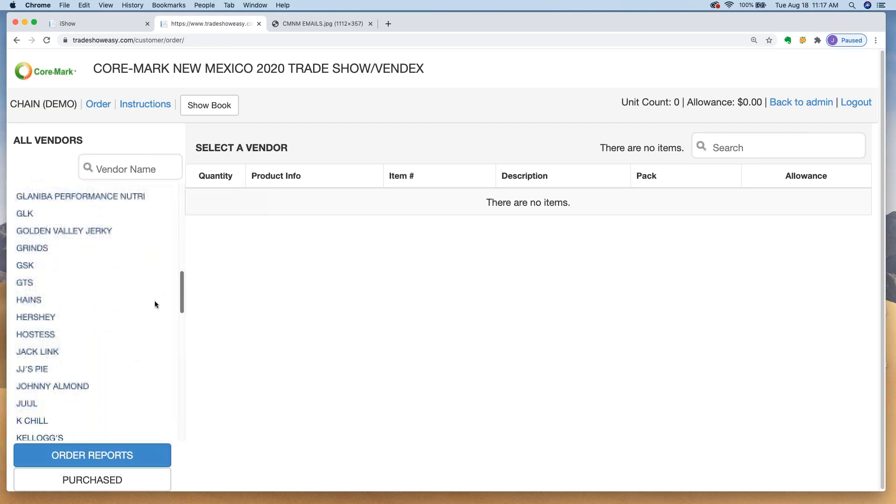
scroll(149, 335, down, 12)
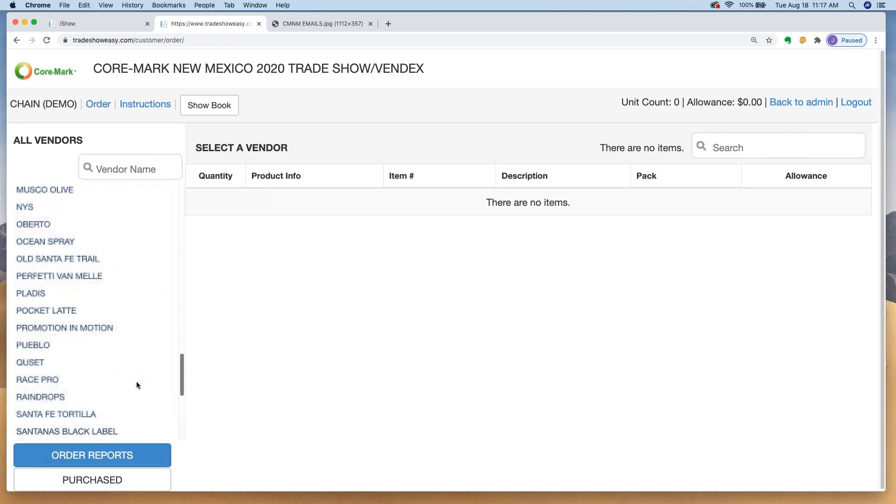
scroll(133, 404, up, 3)
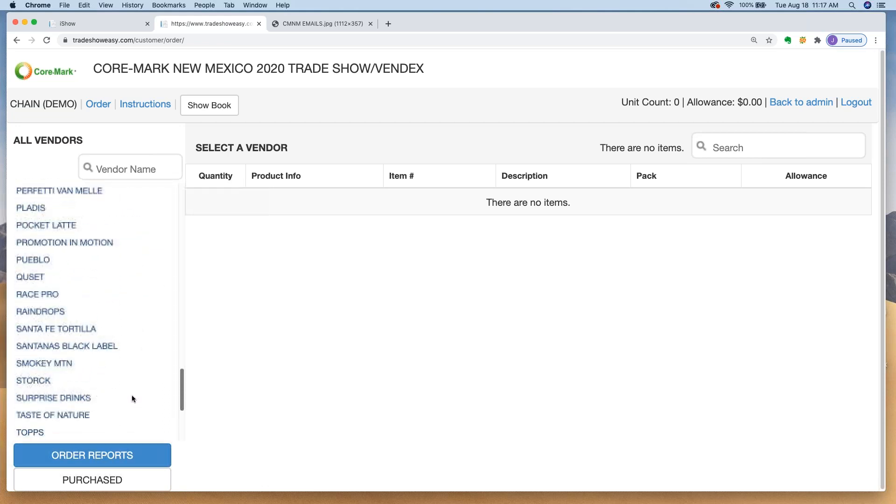
scroll(136, 382, up, 3)
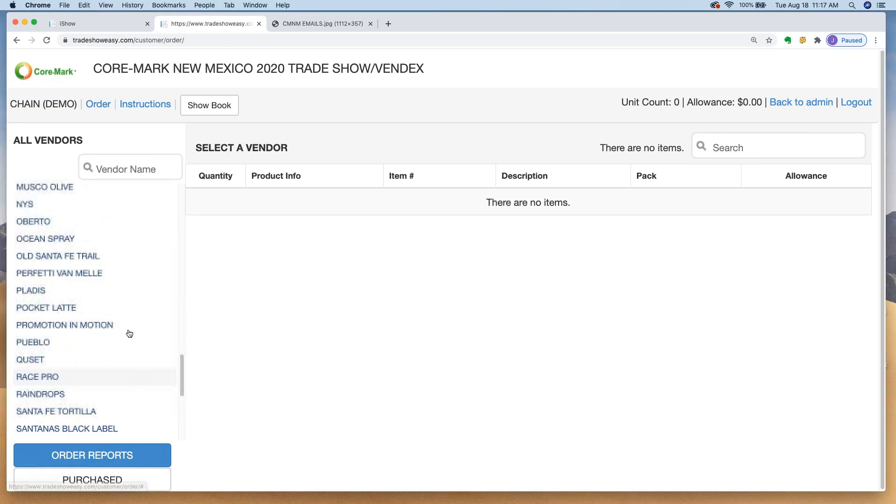
click(57, 237)
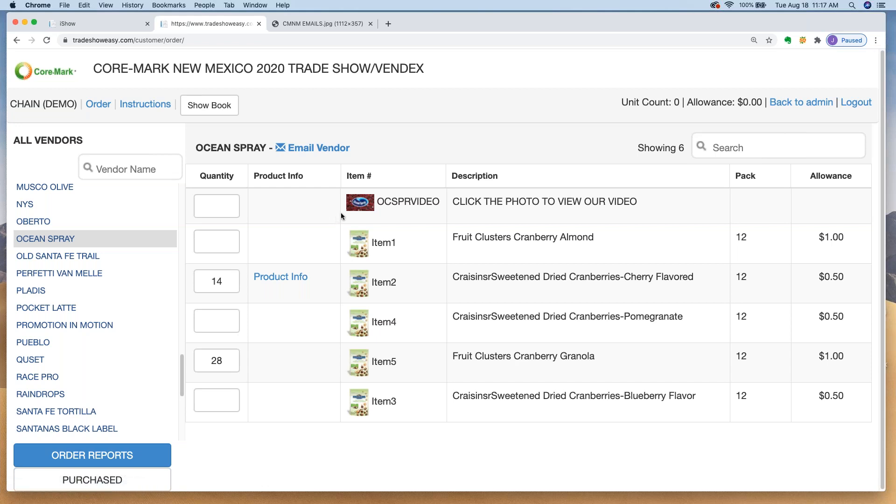
click(322, 150)
click(246, 218)
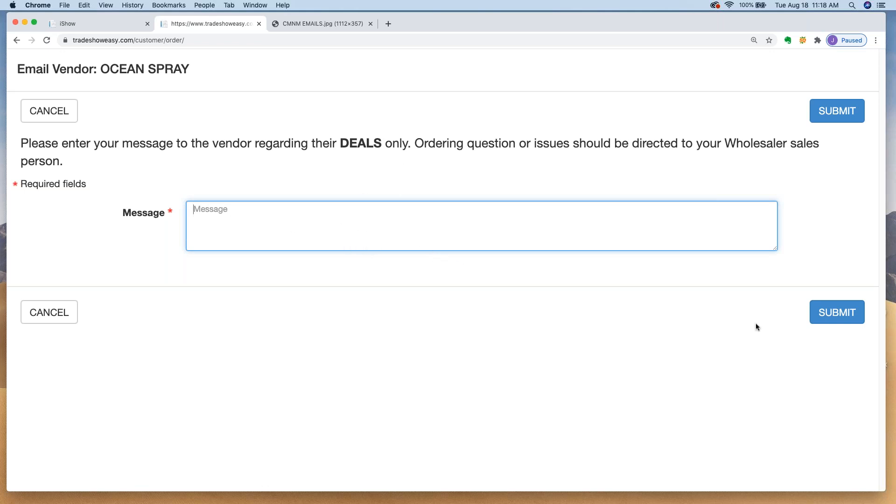
click(49, 315)
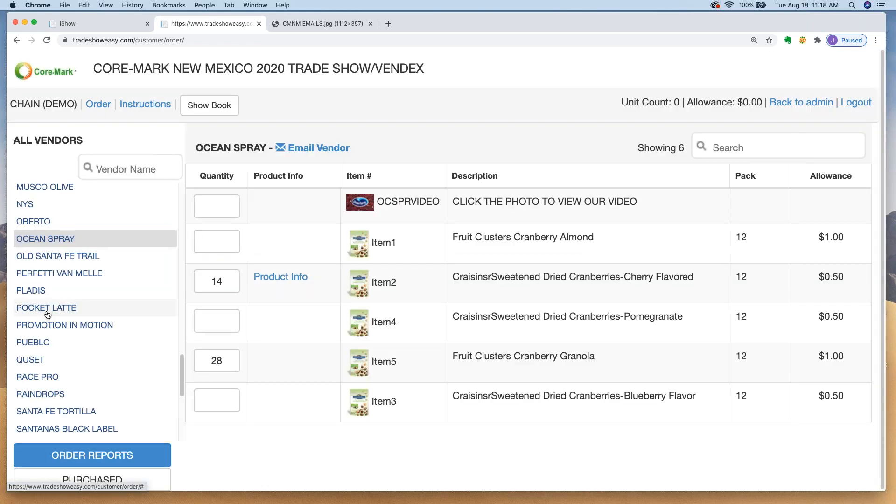
click(336, 21)
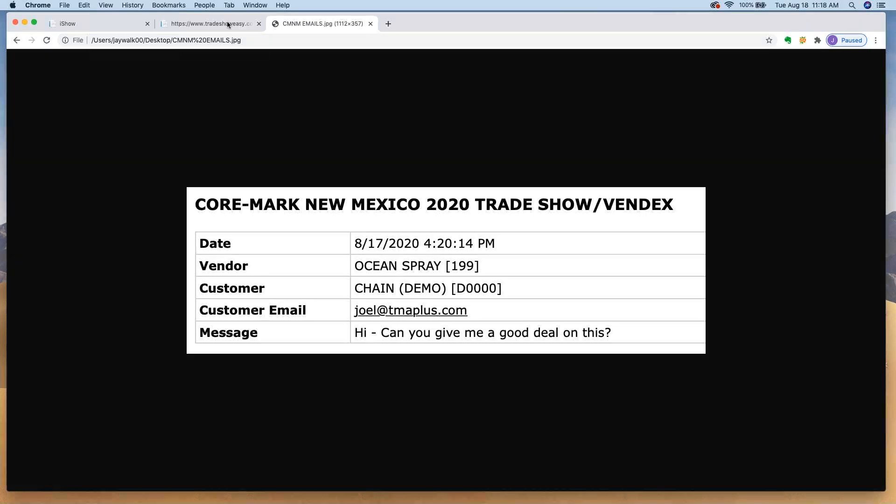
click(206, 23)
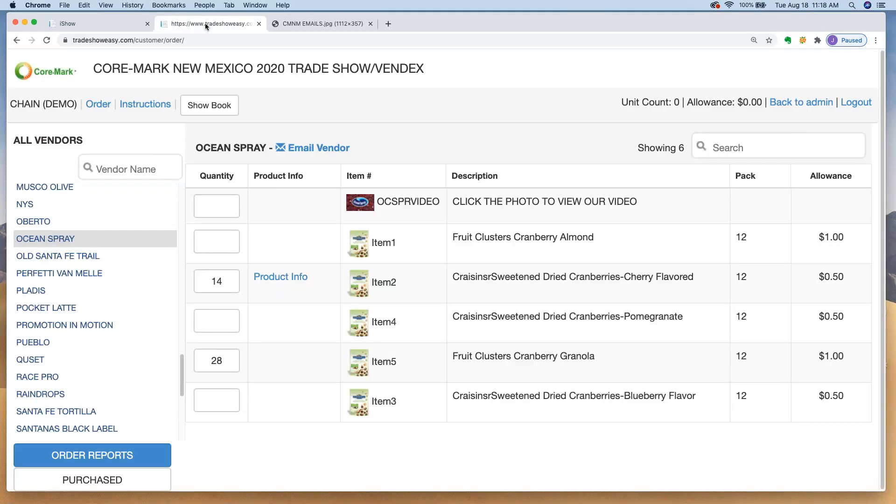
Step: Go back from the order confirmation to Booth 7000's main menu in iShow
click(93, 30)
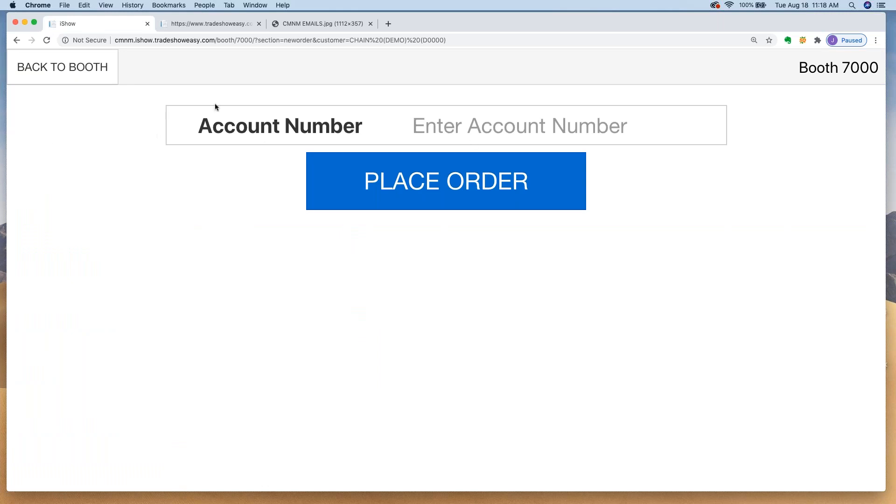
click(72, 69)
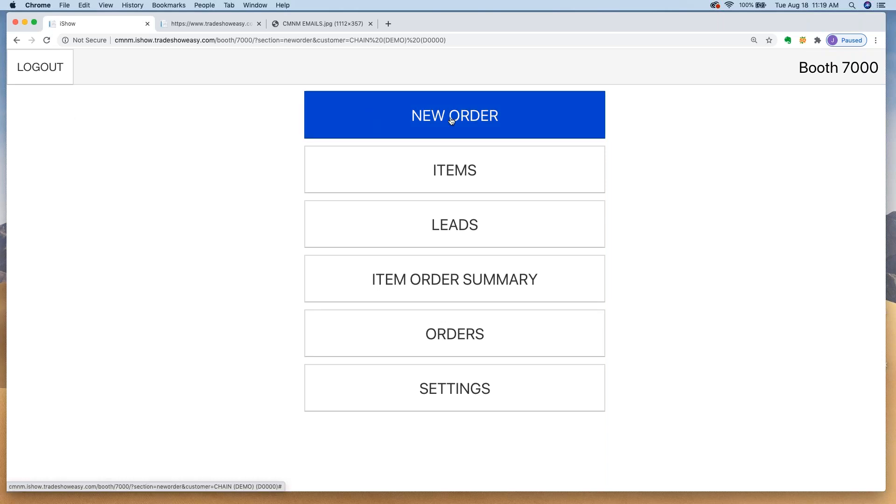
click(51, 64)
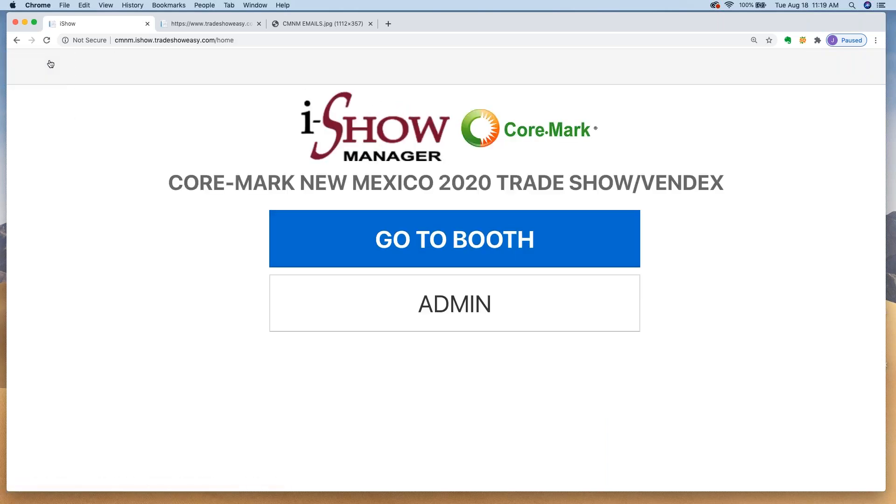
click(434, 240)
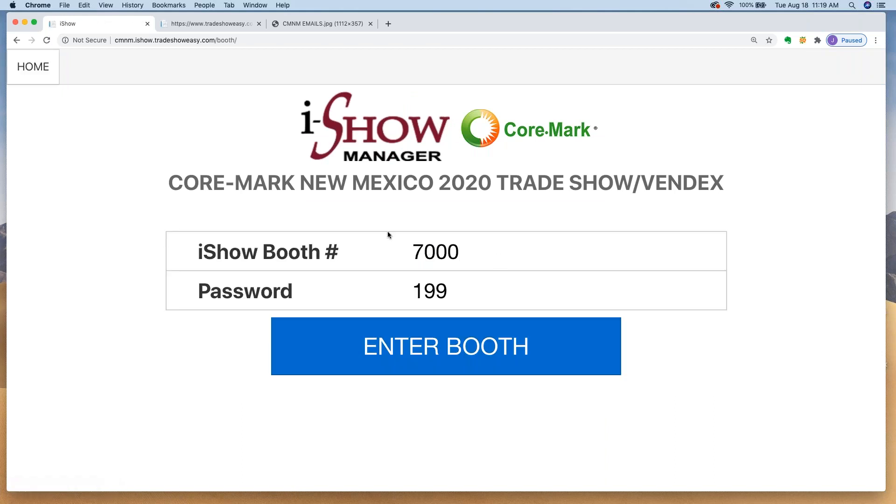
click(427, 354)
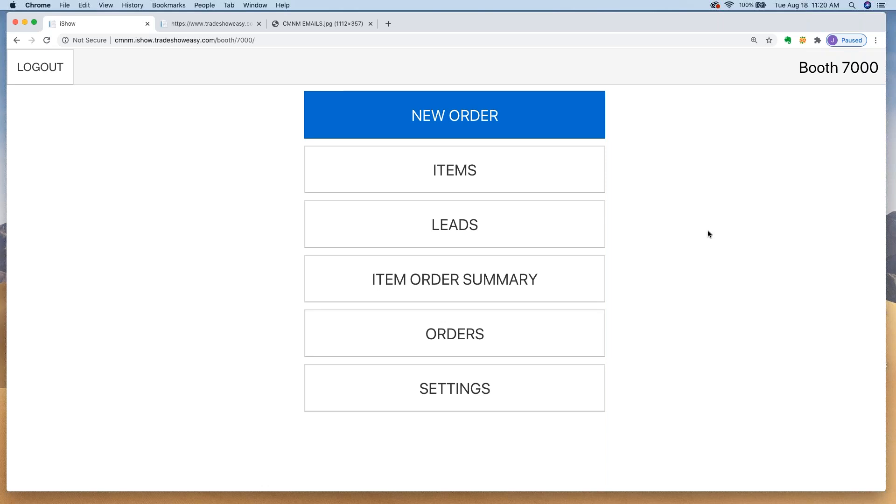
Step: Start a new order for the chain demo customer's account number and confirm that account
click(454, 117)
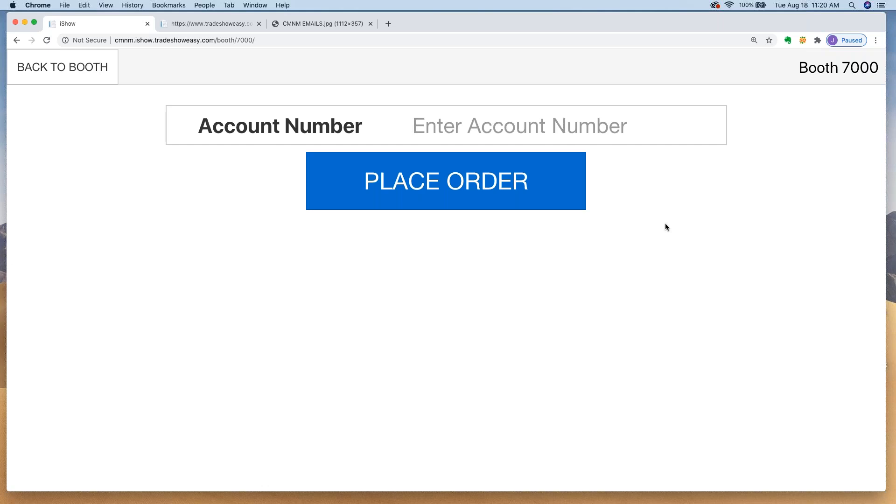
text(d0000)
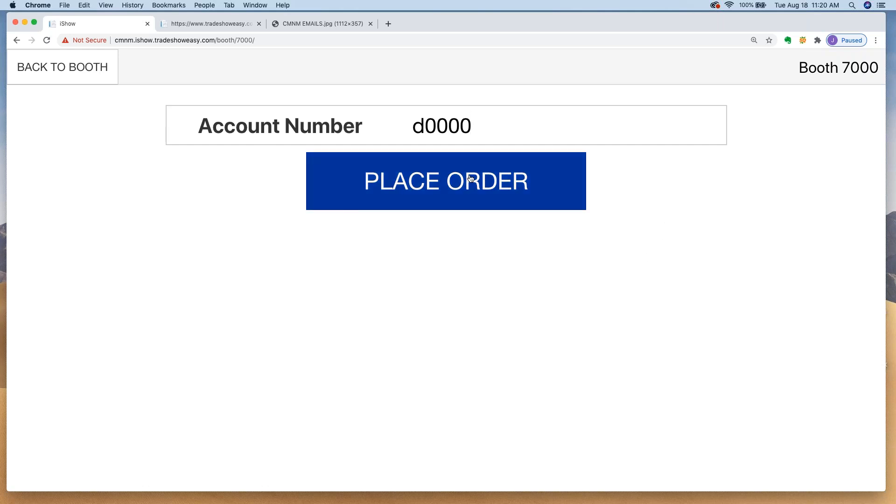
click(450, 181)
click(407, 215)
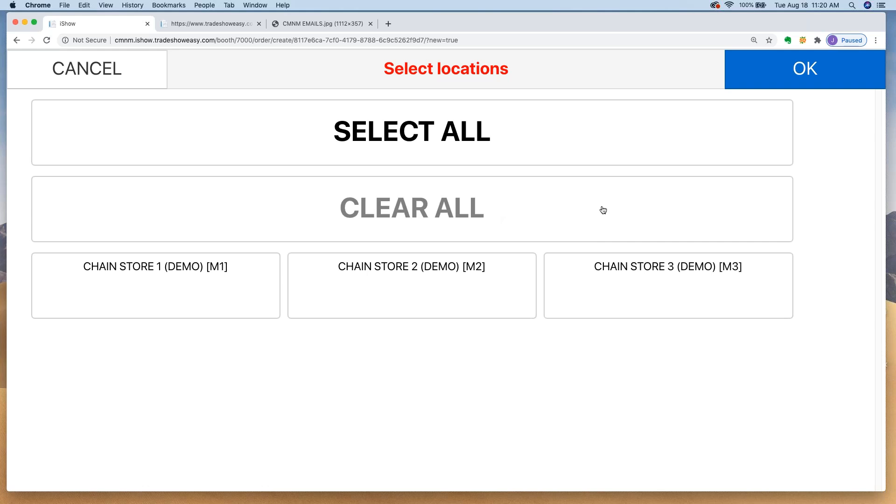
Step: Apply the order to Chain Store 1, 2 and 3 and open the product table
click(441, 133)
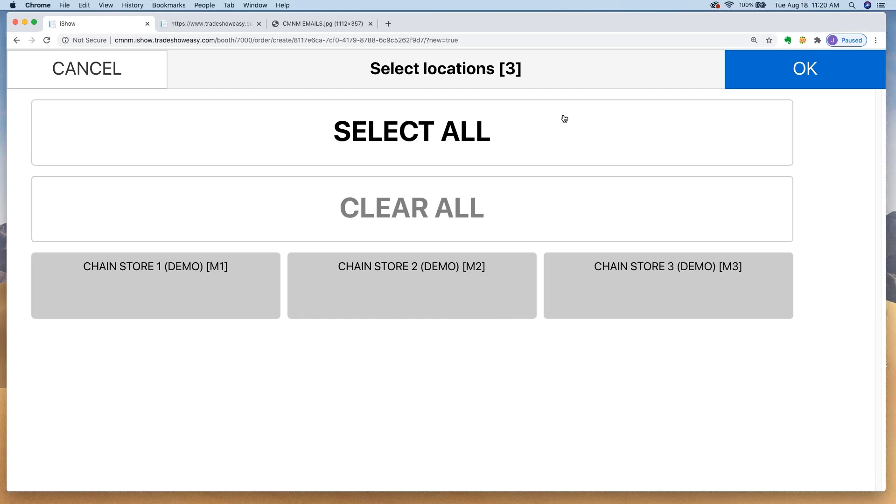
click(802, 71)
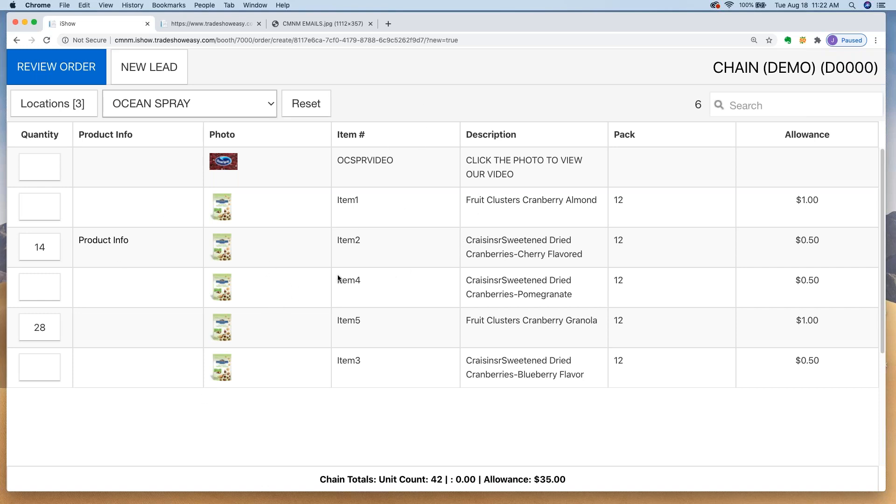
Step: Open the review of the CHAIN (DEMO) order totalling 42 units
click(61, 68)
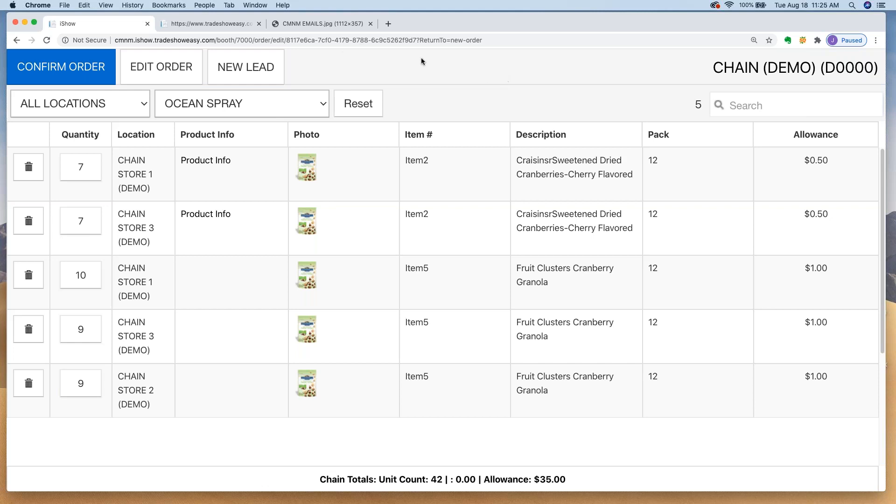
Step: Confirm the Chain (Demo) order and log out of booth 7000 to the iShow home page
click(68, 67)
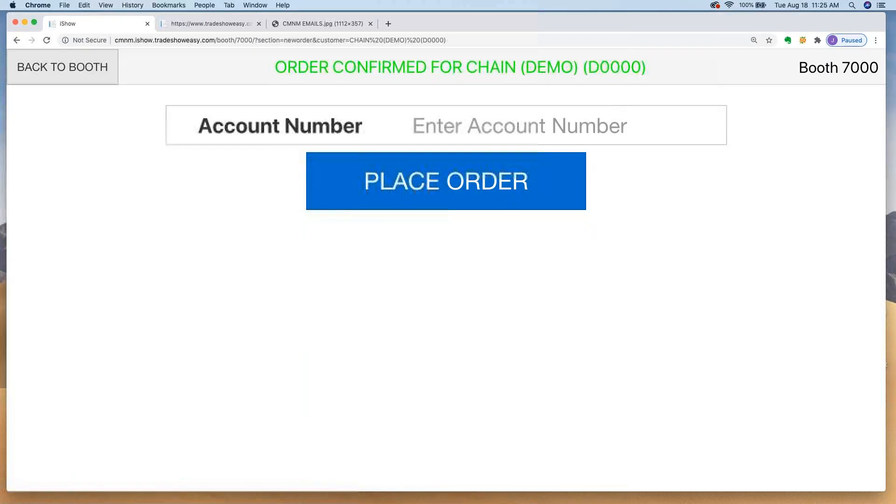
click(68, 67)
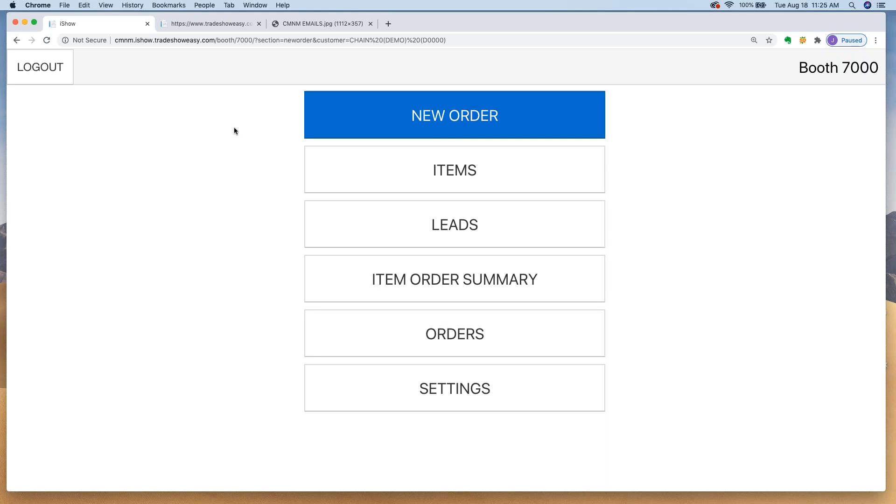
click(55, 68)
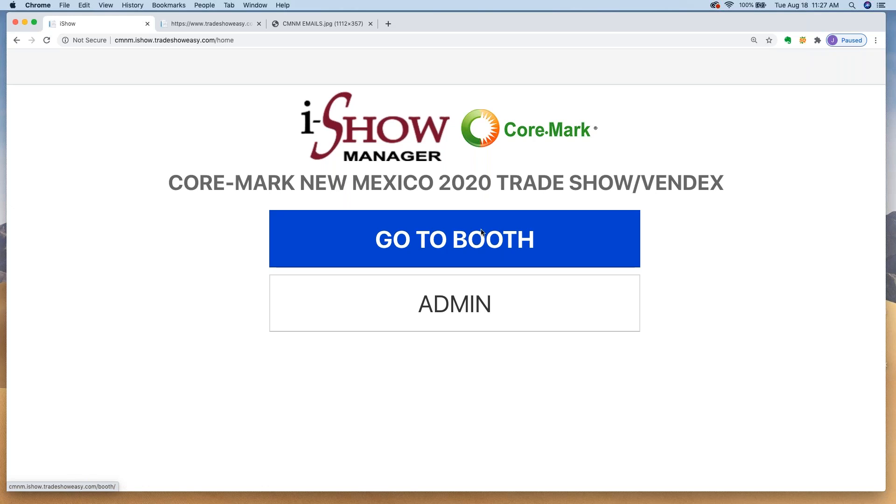
Step: Sign into booth 1 with its booth number and password
click(459, 244)
double_click(462, 244)
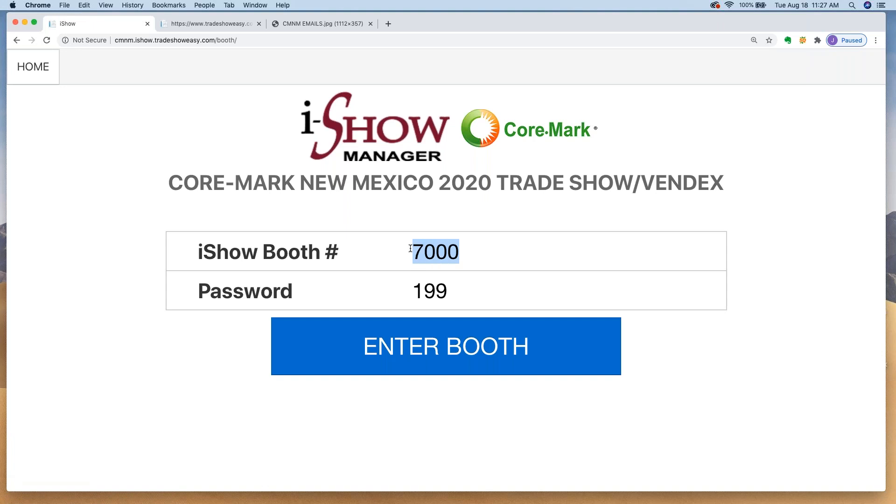
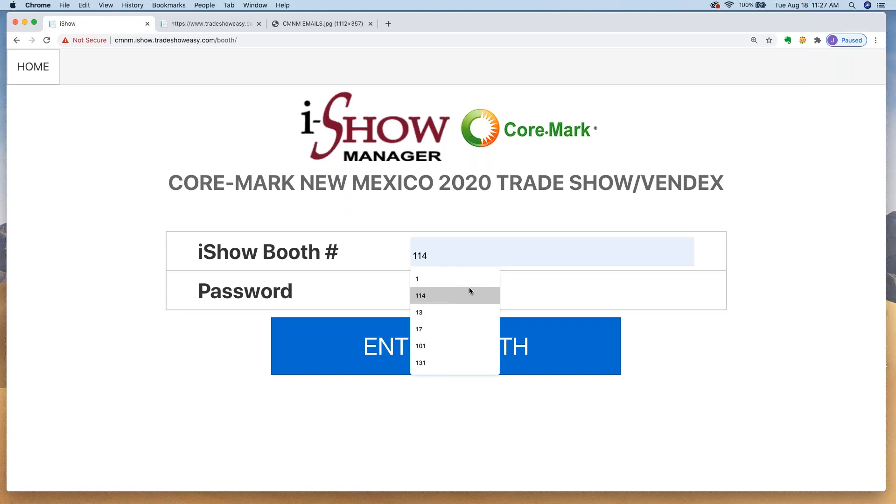
click(534, 290)
drag(469, 289, 405, 292)
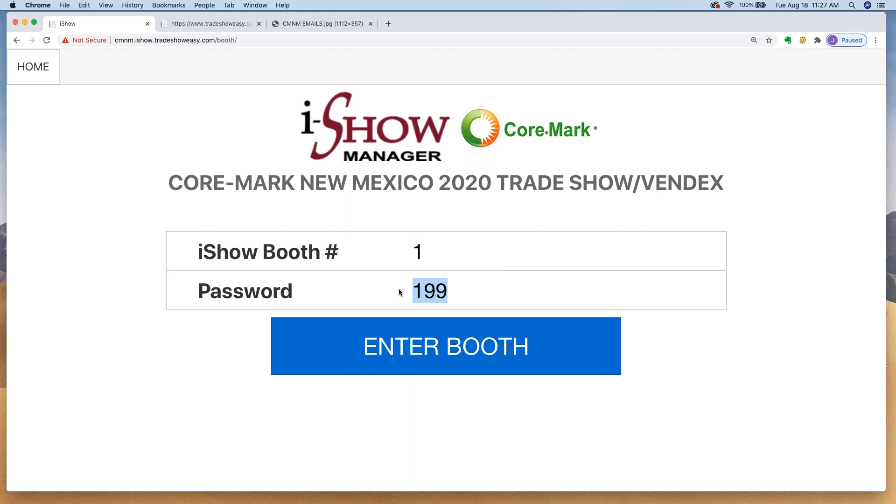
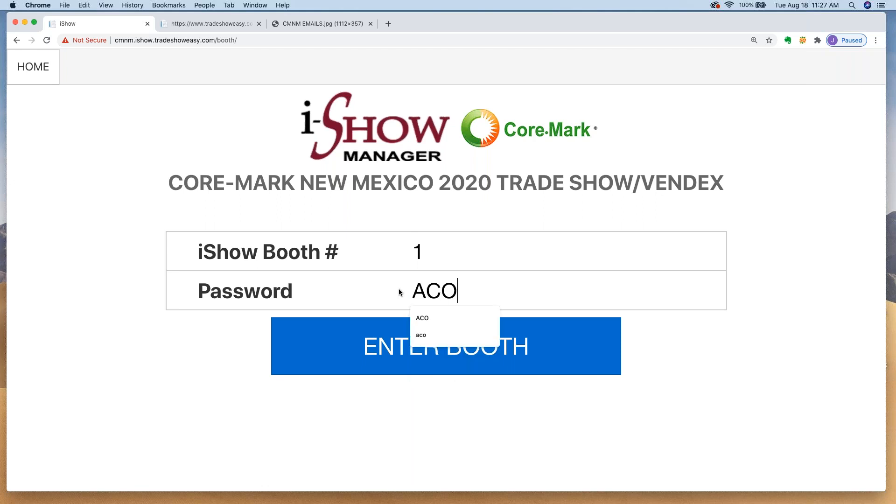
click(738, 361)
click(451, 340)
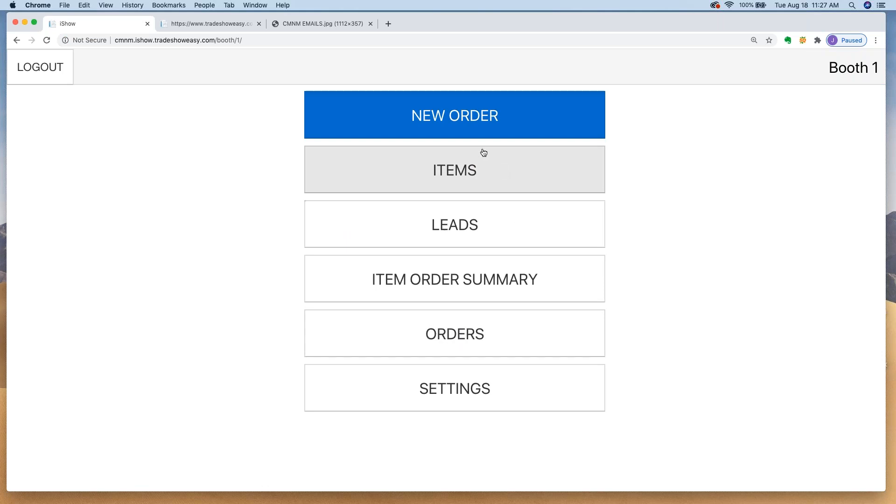
Step: Start a new order for the demo customer's account number and confirm CUSTOMER (DEMO)
click(453, 116)
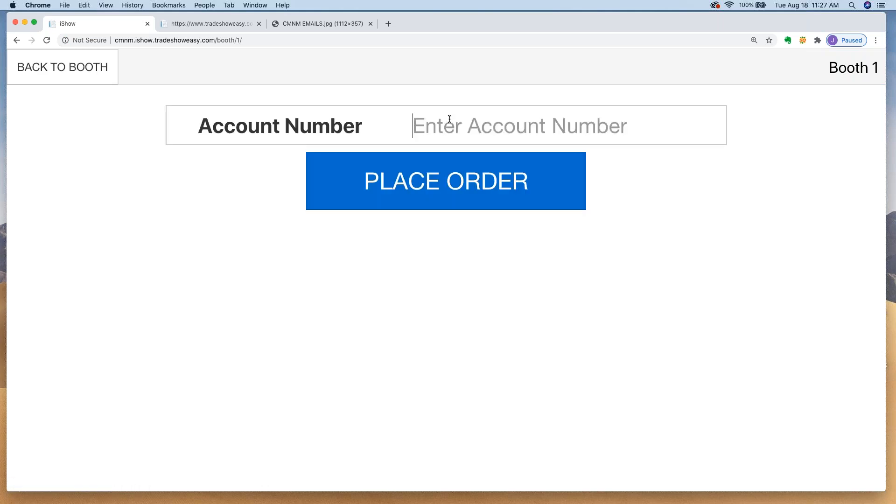
text(fake0000)
click(451, 178)
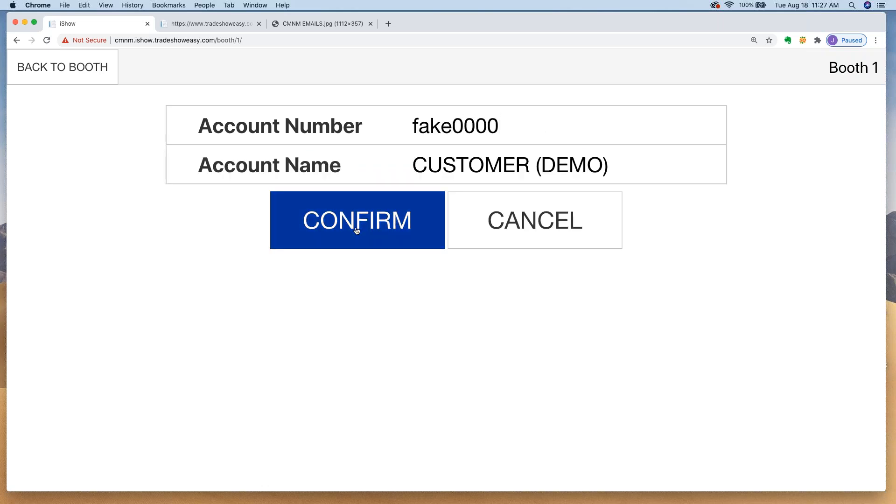
click(357, 231)
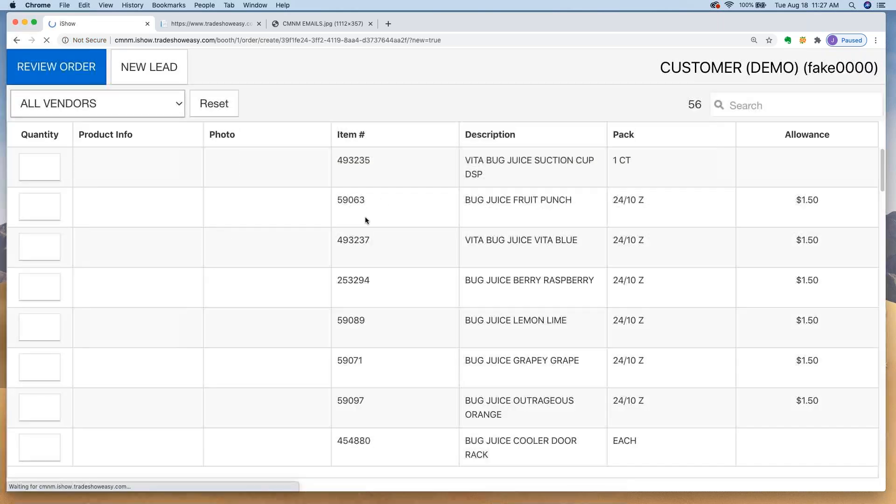
Step: Filter the item list to Bug Juice, then to Kellogg's
click(146, 103)
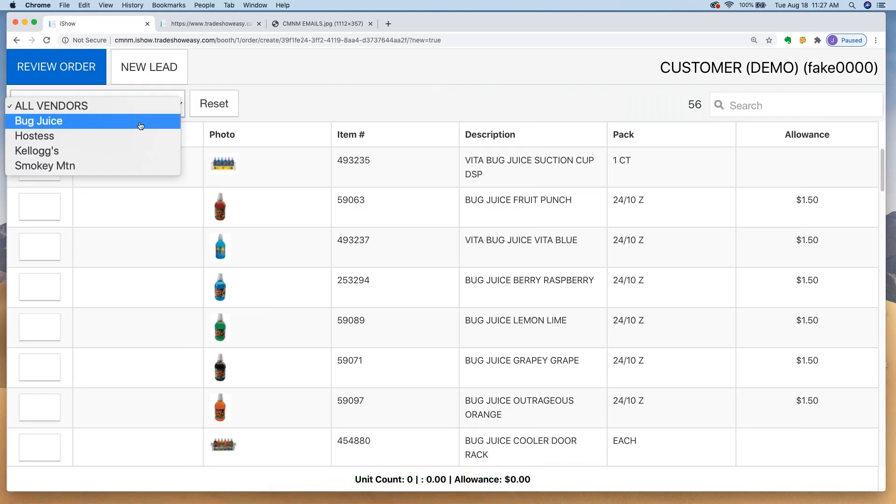
click(283, 105)
click(125, 105)
click(121, 129)
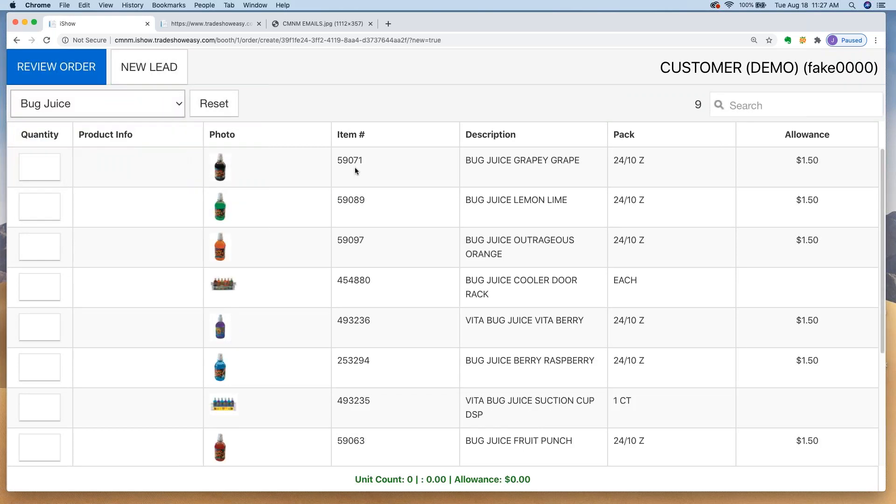
click(133, 106)
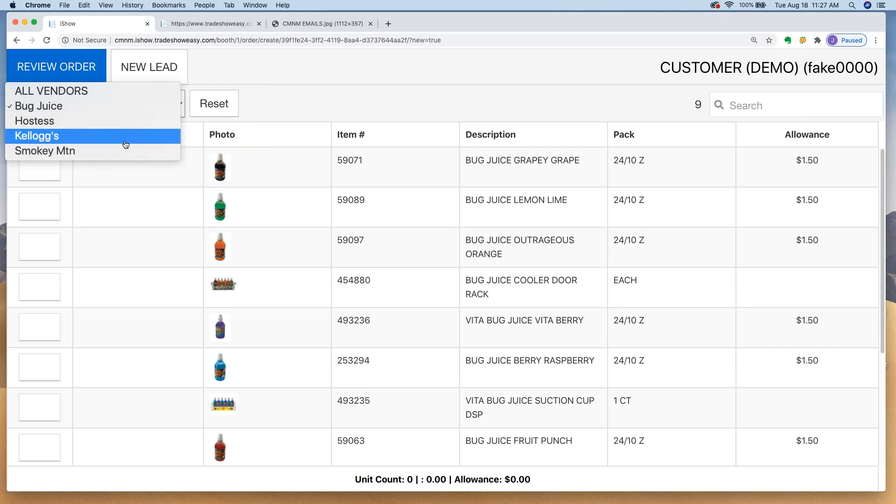
click(124, 141)
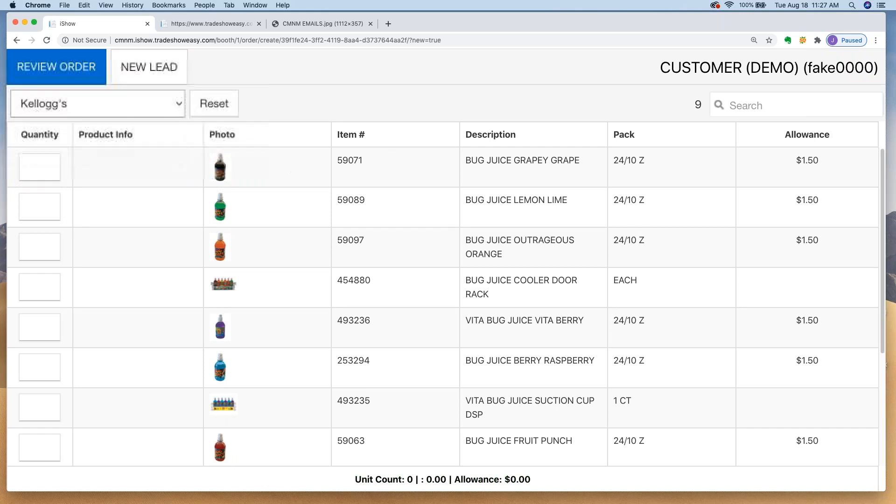
Step: Check Smokey Mtn items, restore all vendors, then review and confirm the demo customer's order
click(100, 104)
click(104, 126)
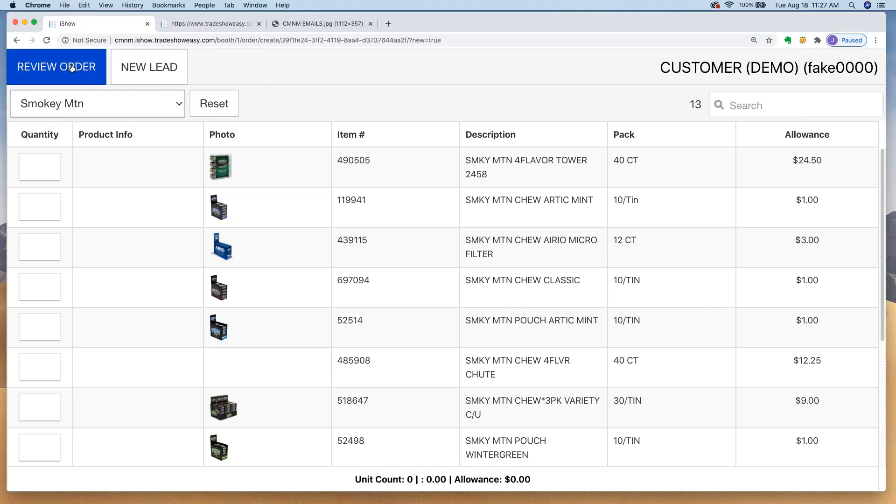
click(121, 107)
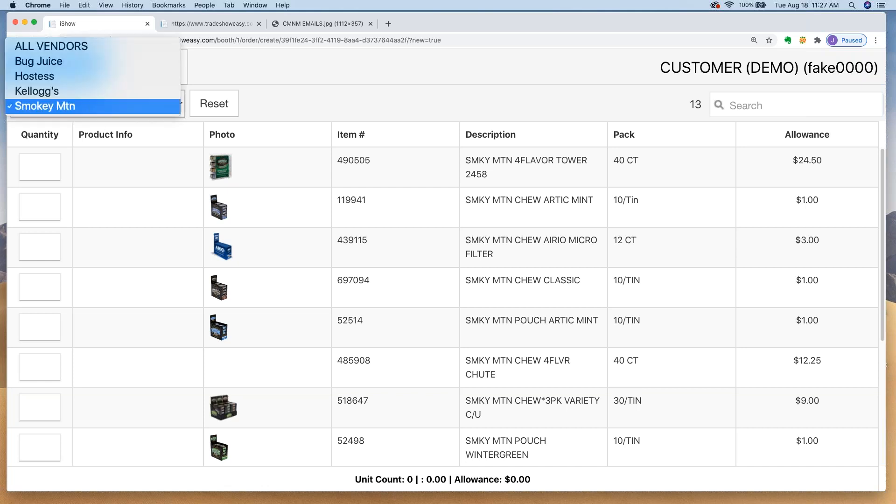
click(115, 51)
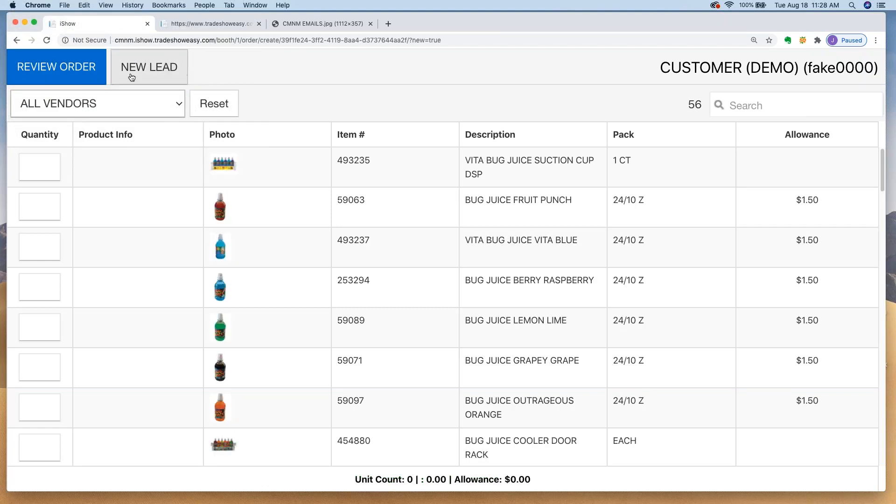
click(53, 73)
click(53, 71)
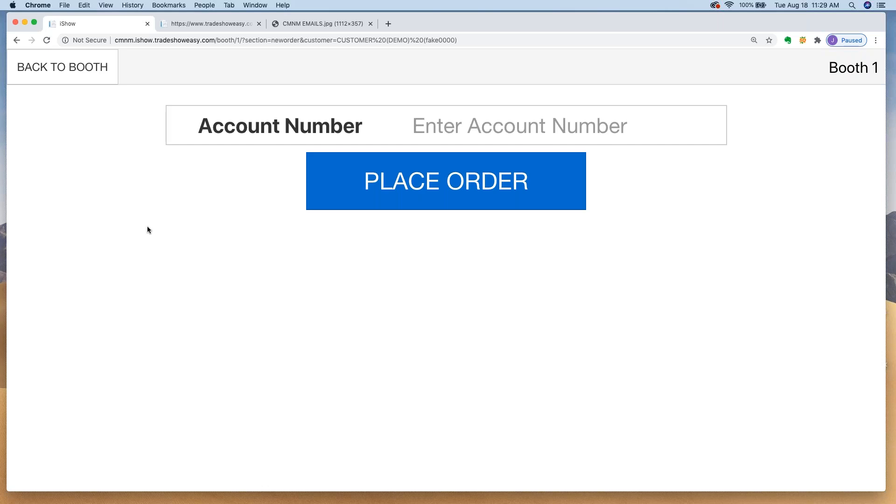
Step: Log out of iShow booth 1, then log out of TradeShowEasy
click(58, 68)
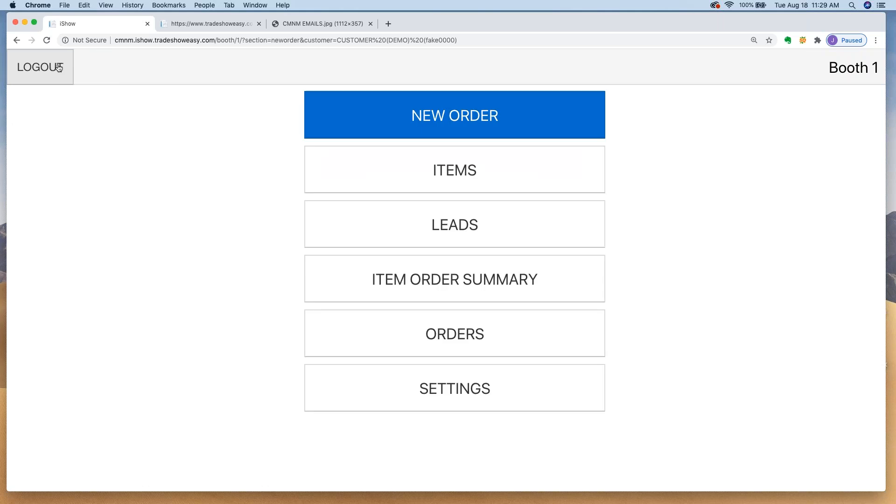
click(59, 67)
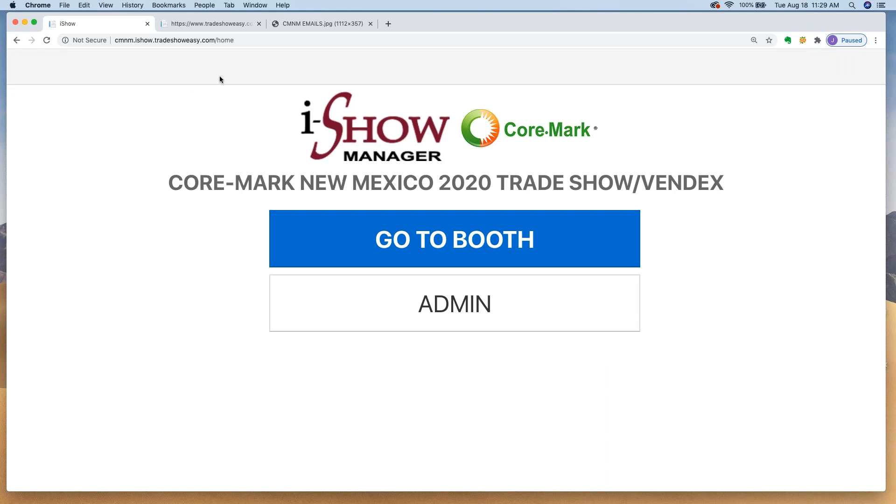
click(210, 24)
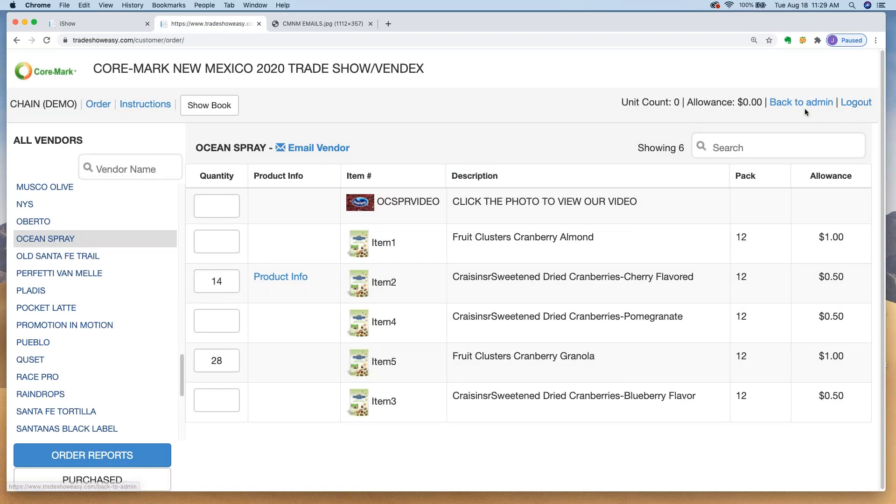
click(855, 103)
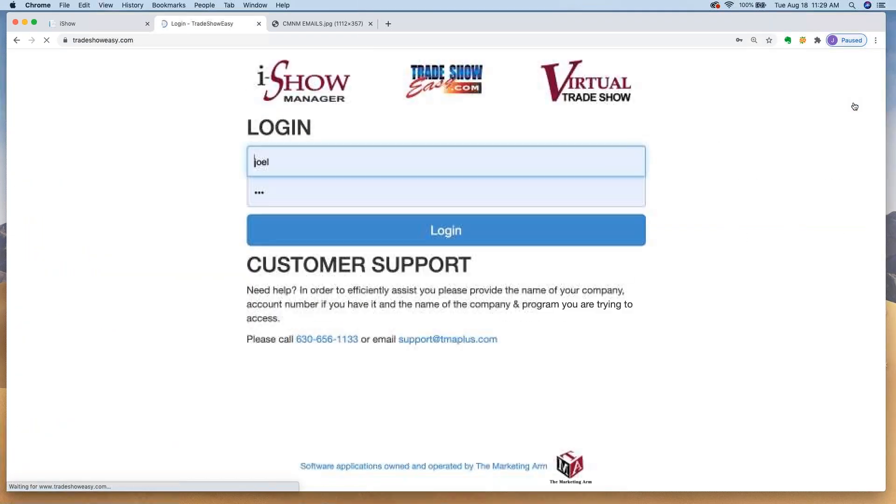